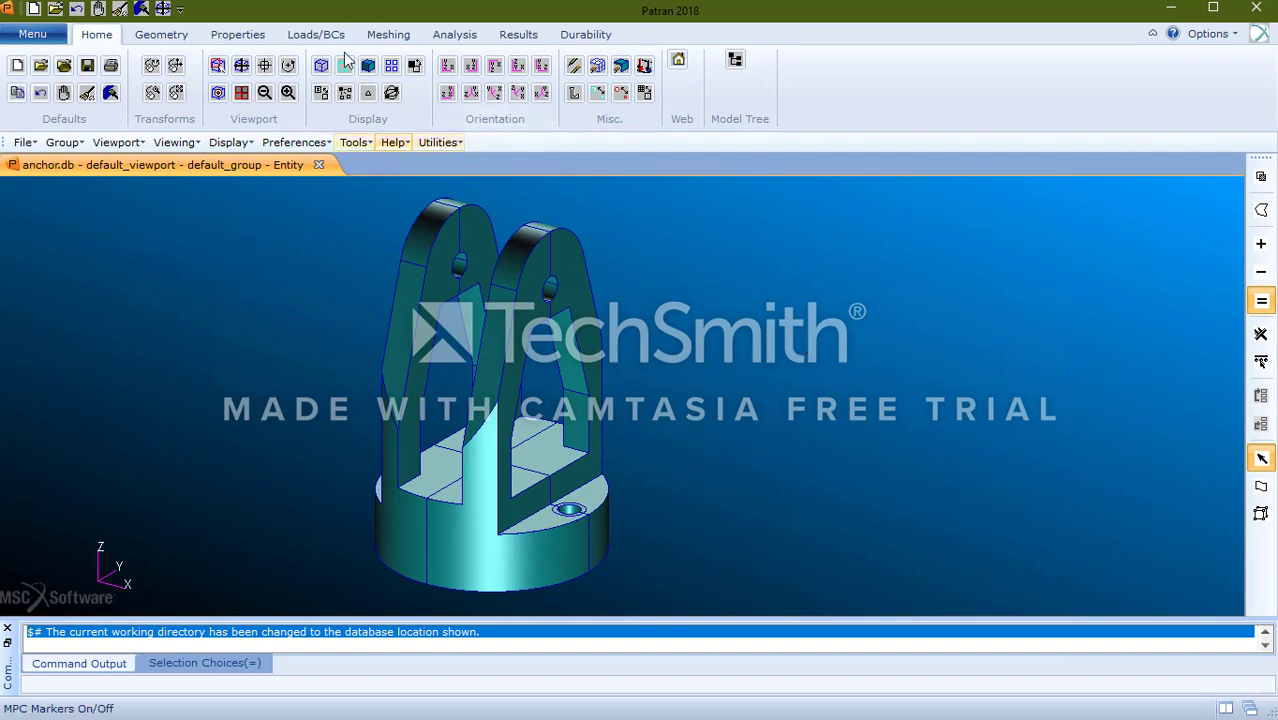
# Set up the Finite Elements form to create a mesh of type Solid
pyautogui.click(387, 36)
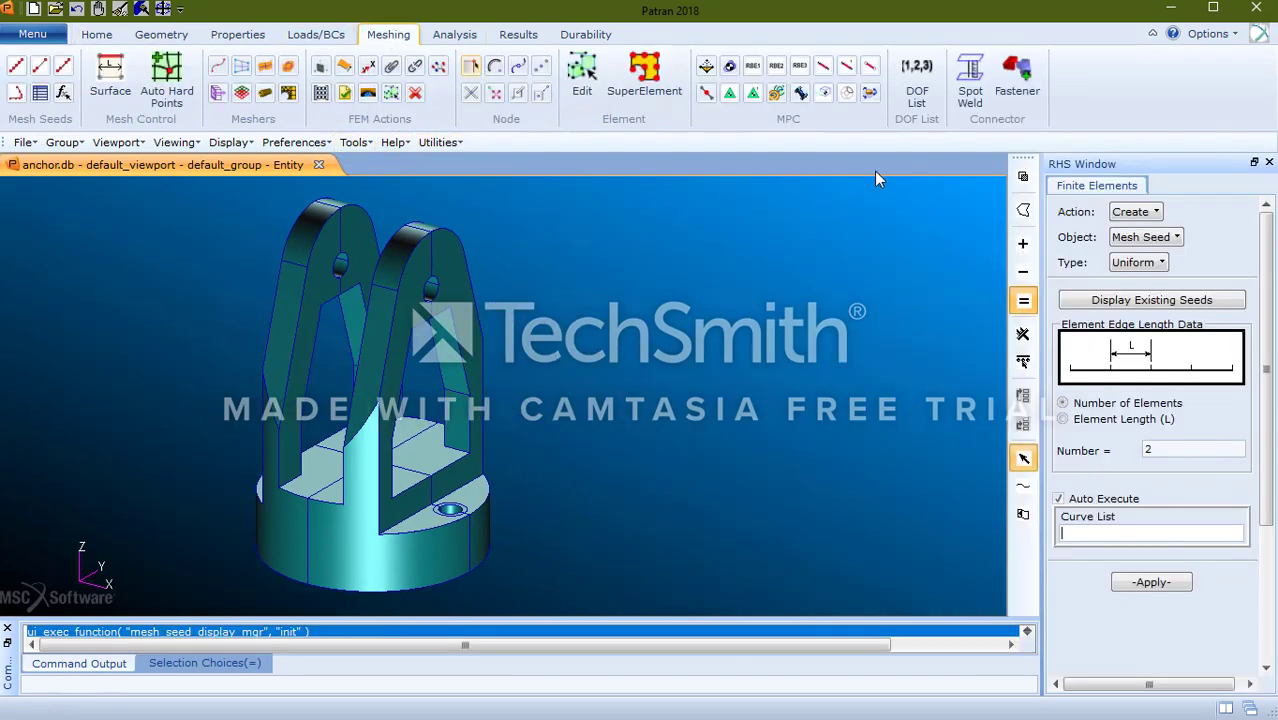
pyautogui.click(1153, 213)
pyautogui.click(1158, 237)
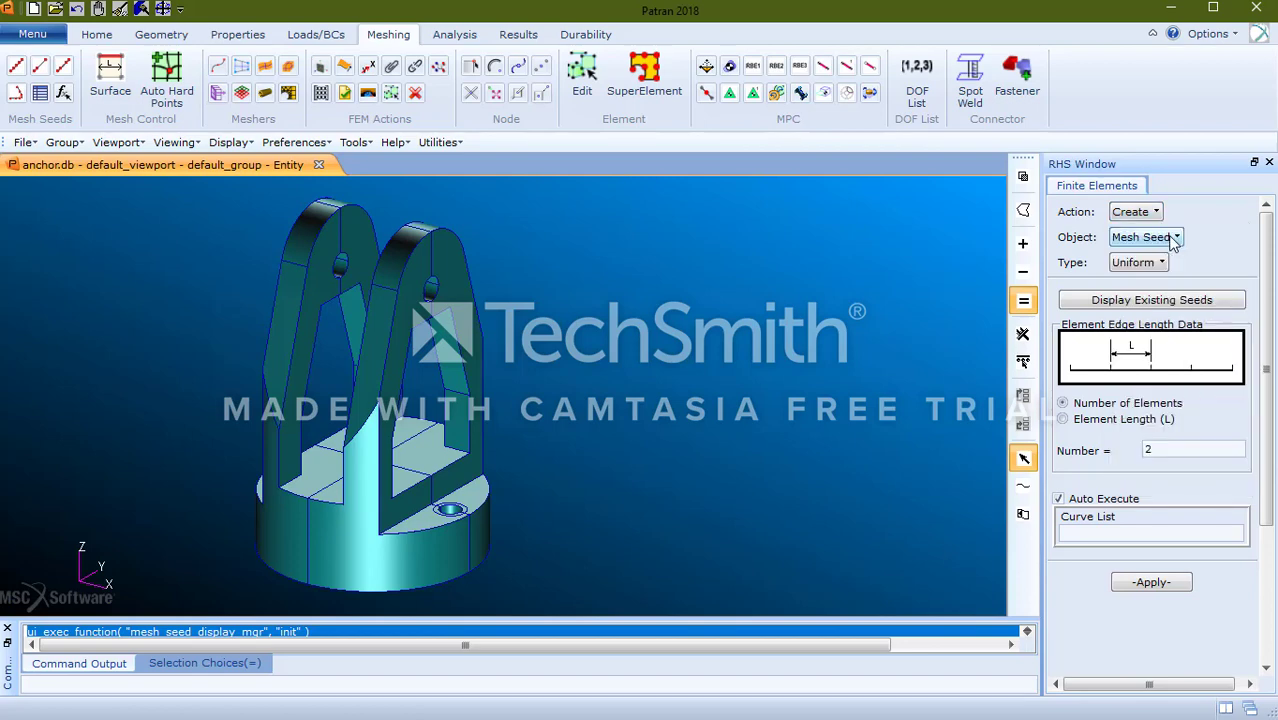
pyautogui.click(1178, 238)
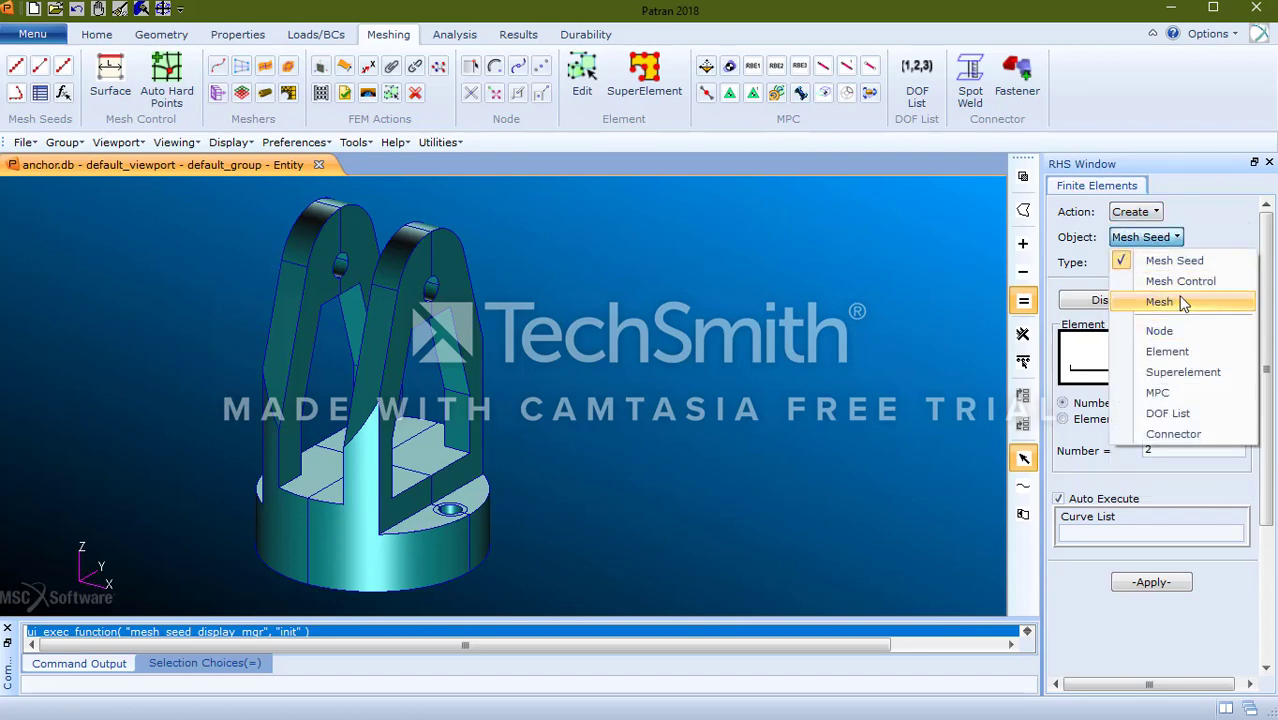
pyautogui.click(1180, 302)
pyautogui.click(1150, 264)
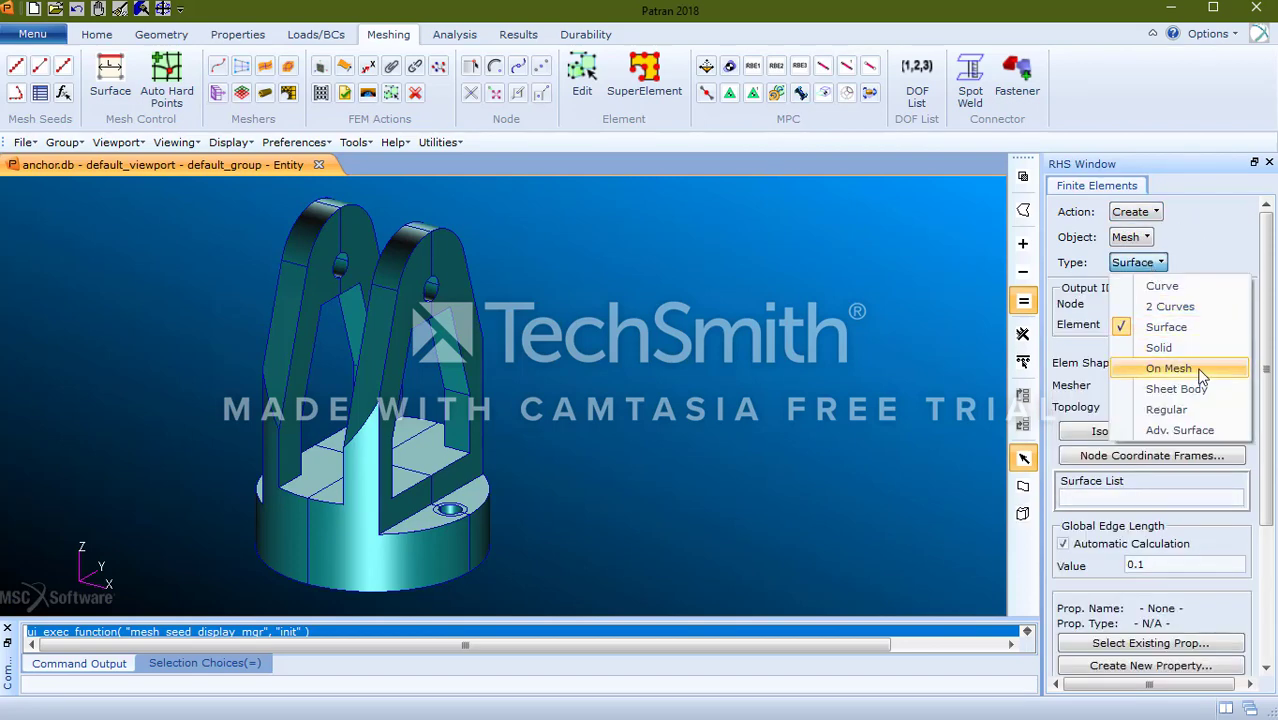
pyautogui.click(1191, 345)
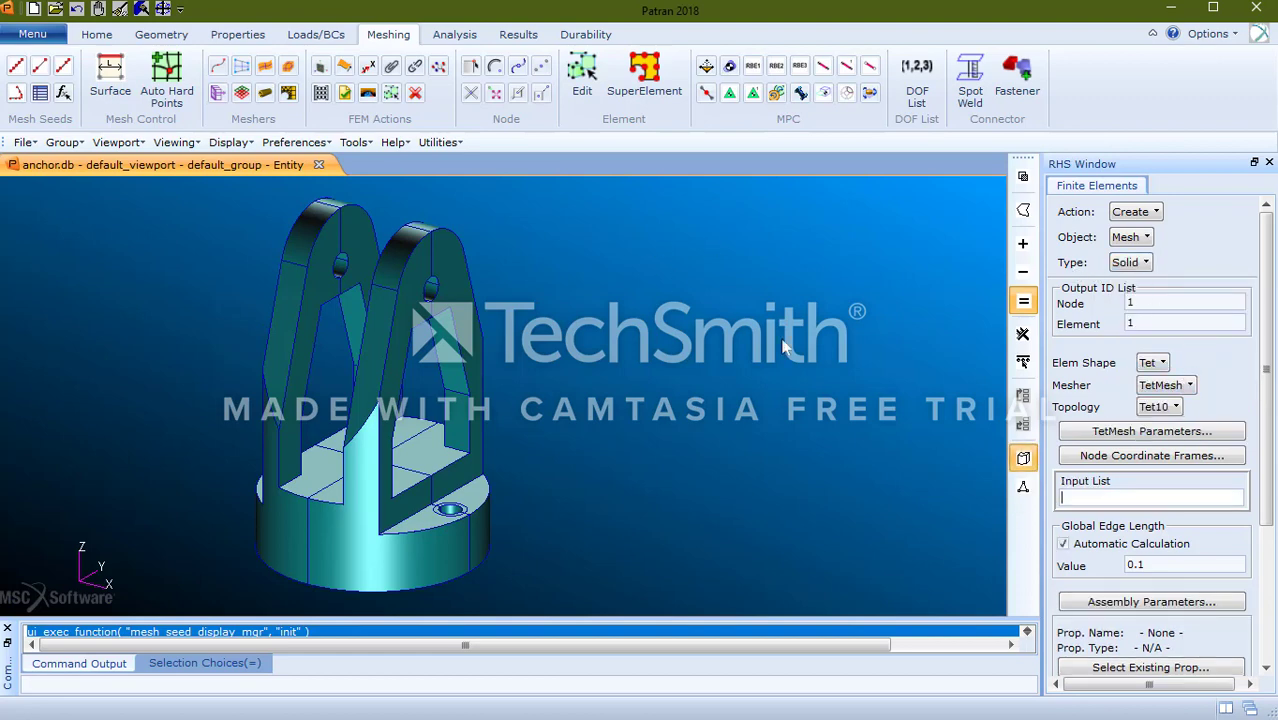
# Use Tet elements with the TetMesh mesher and Tet10 topology, and accept the default TetMesh parameters
pyautogui.click(1156, 364)
pyautogui.click(1181, 390)
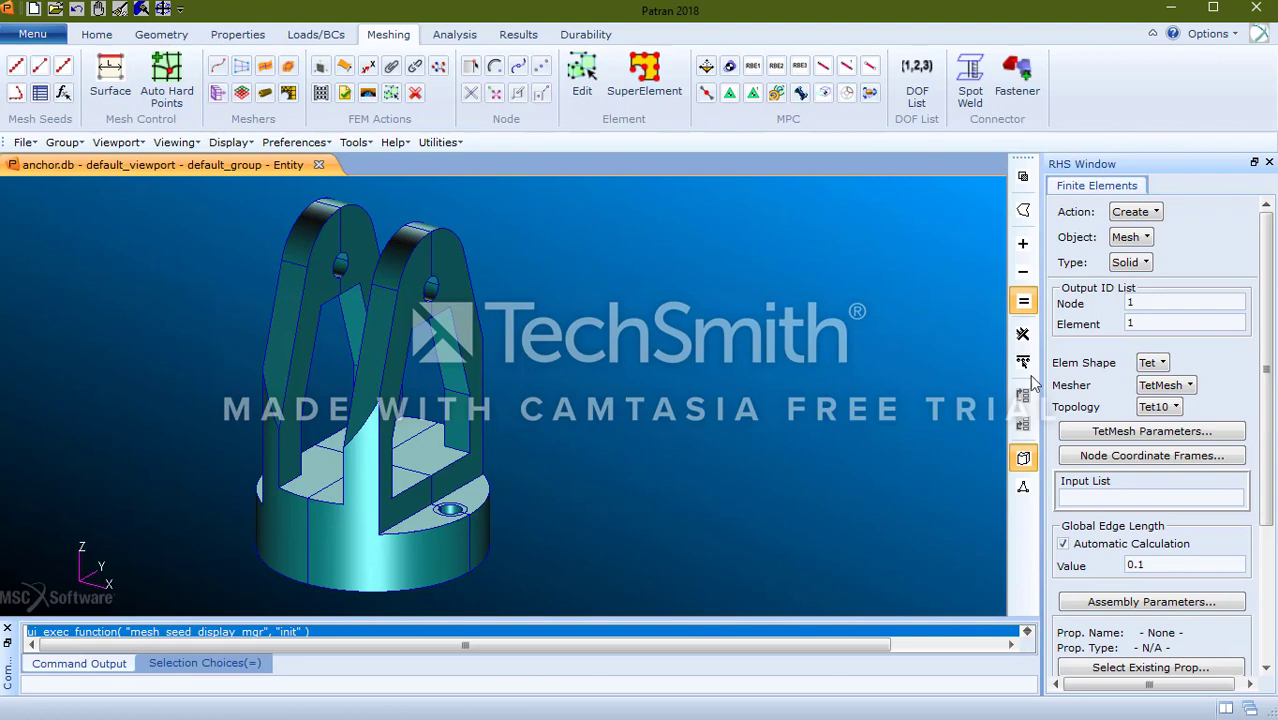
pyautogui.click(1174, 388)
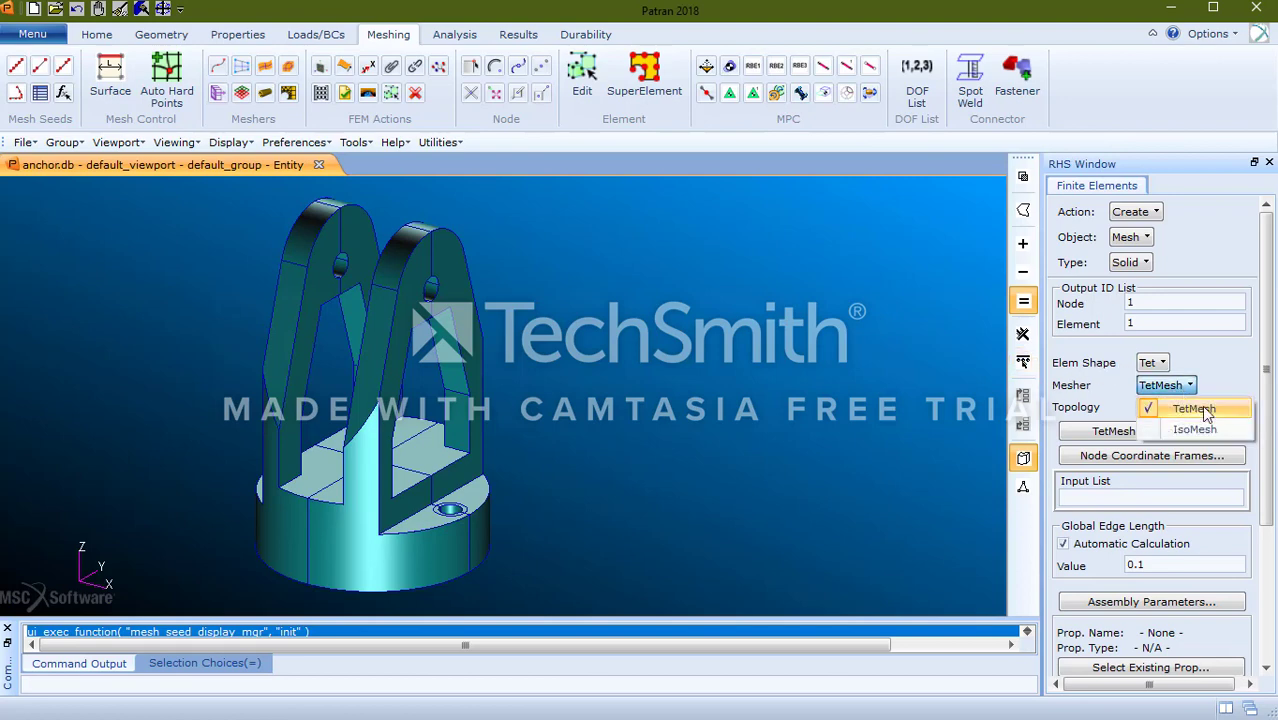
pyautogui.click(1201, 408)
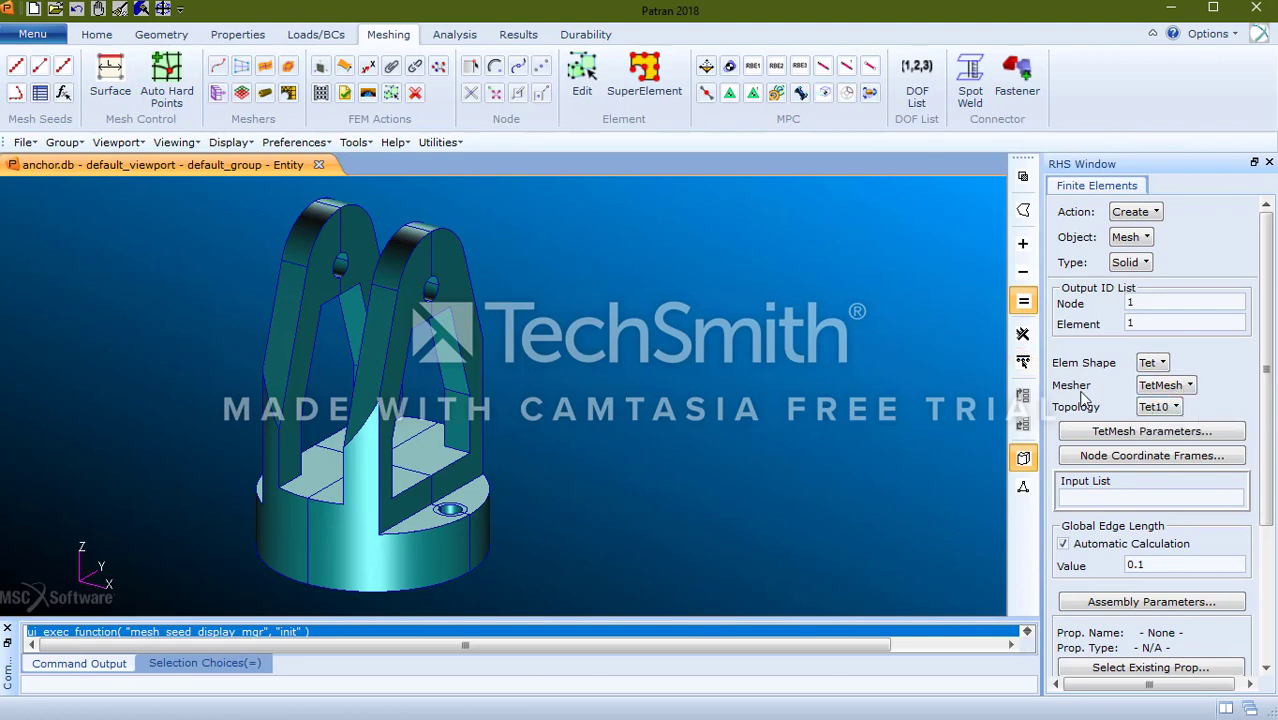
pyautogui.click(1176, 407)
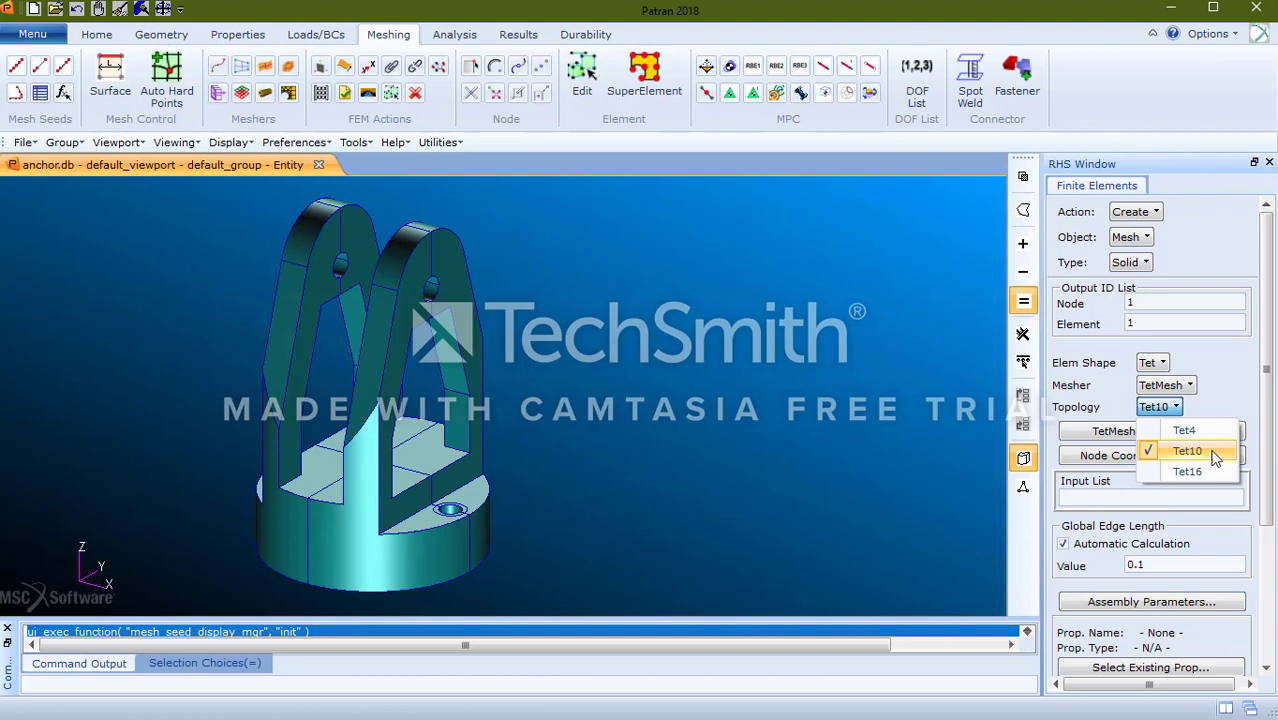
pyautogui.click(1220, 402)
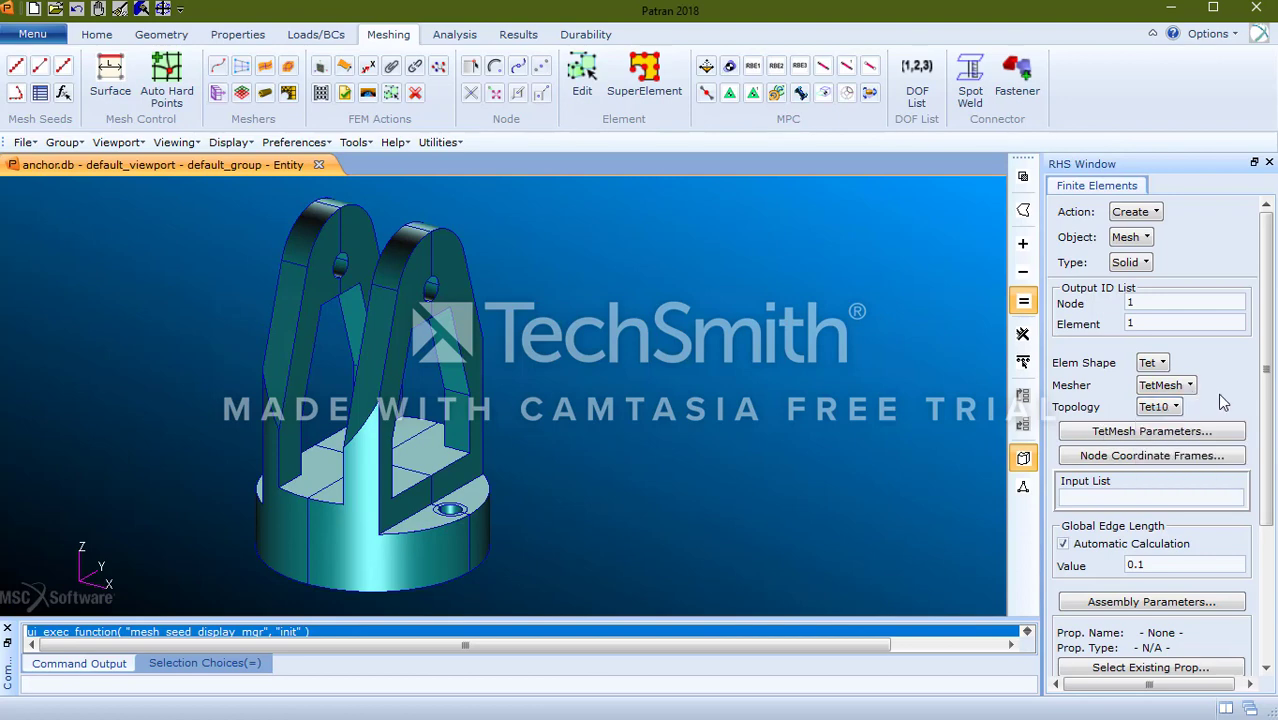
pyautogui.click(1213, 430)
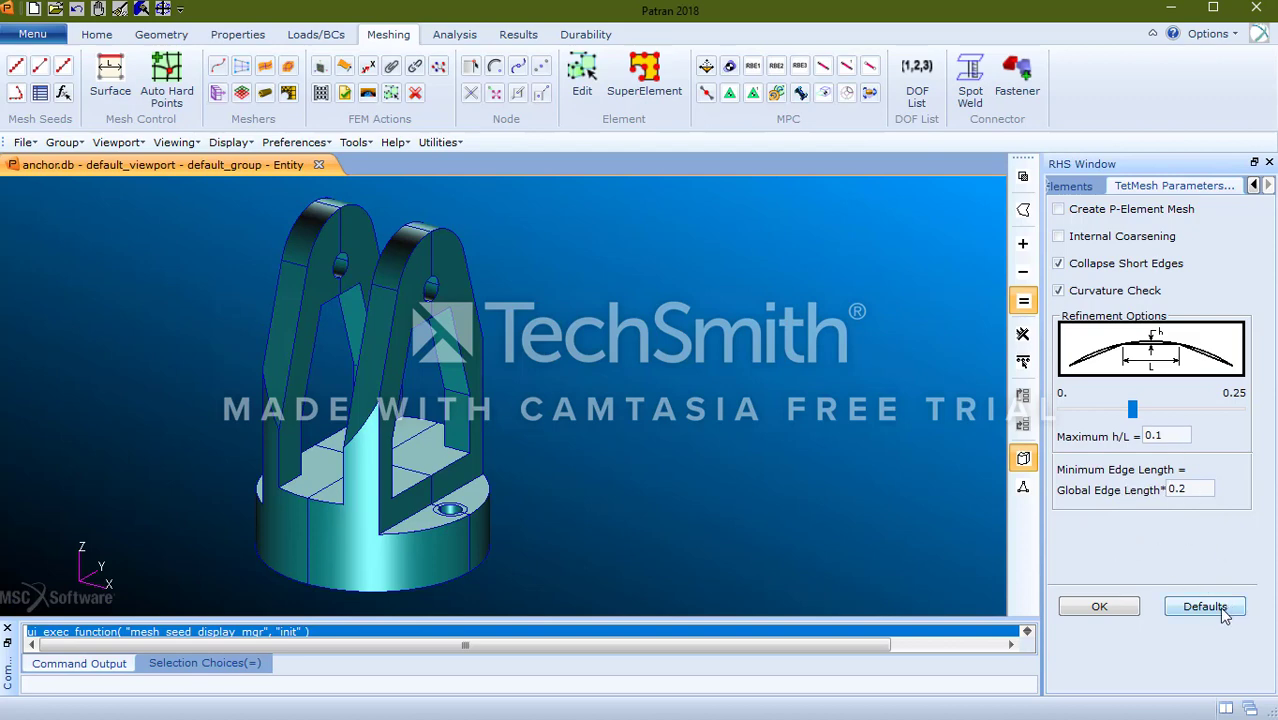
pyautogui.click(1110, 612)
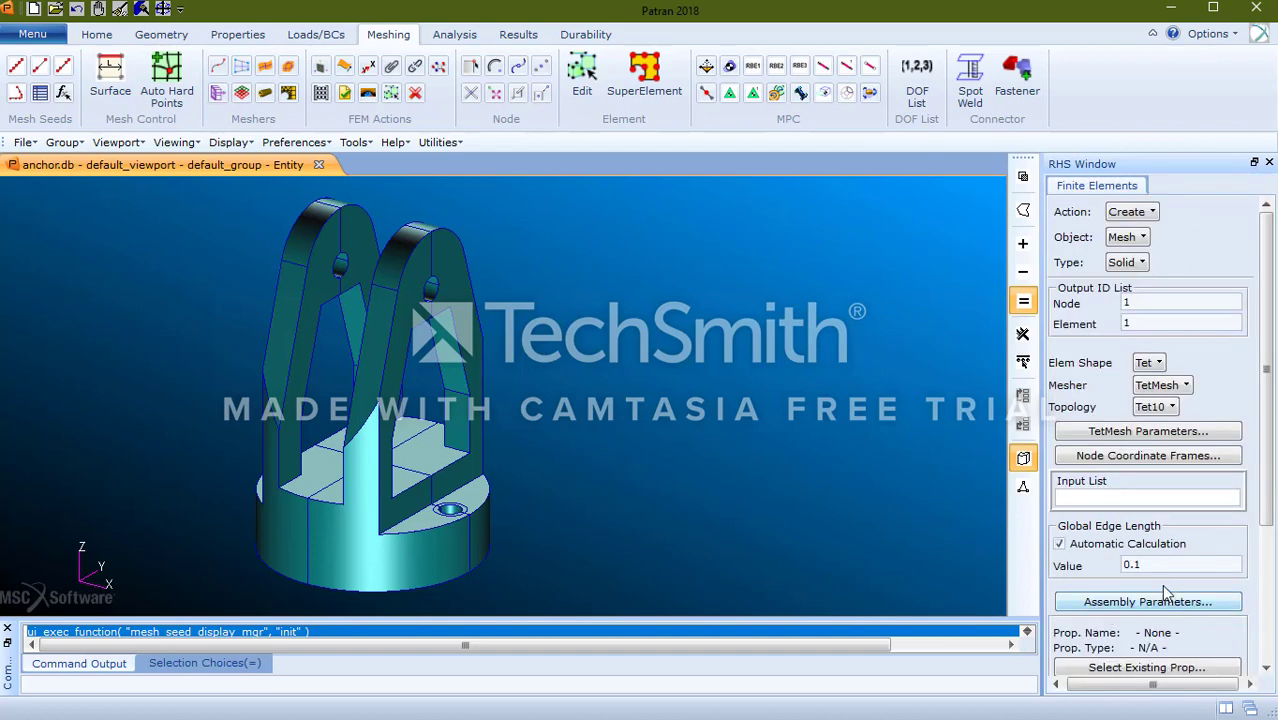
# Specify Solid 1 as the mesh input, disable automatic edge length calculation and set the global edge length to 20
pyautogui.click(1145, 499)
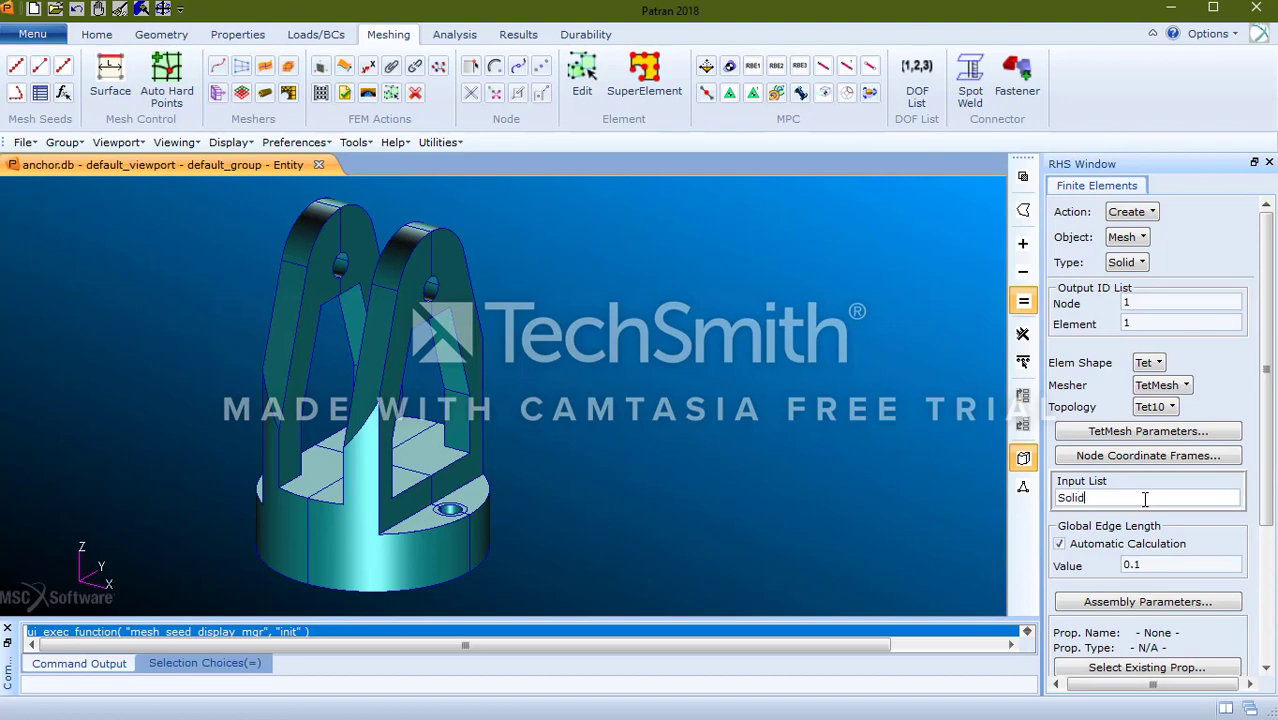
pyautogui.write('Solid 1')
pyautogui.click(1071, 547)
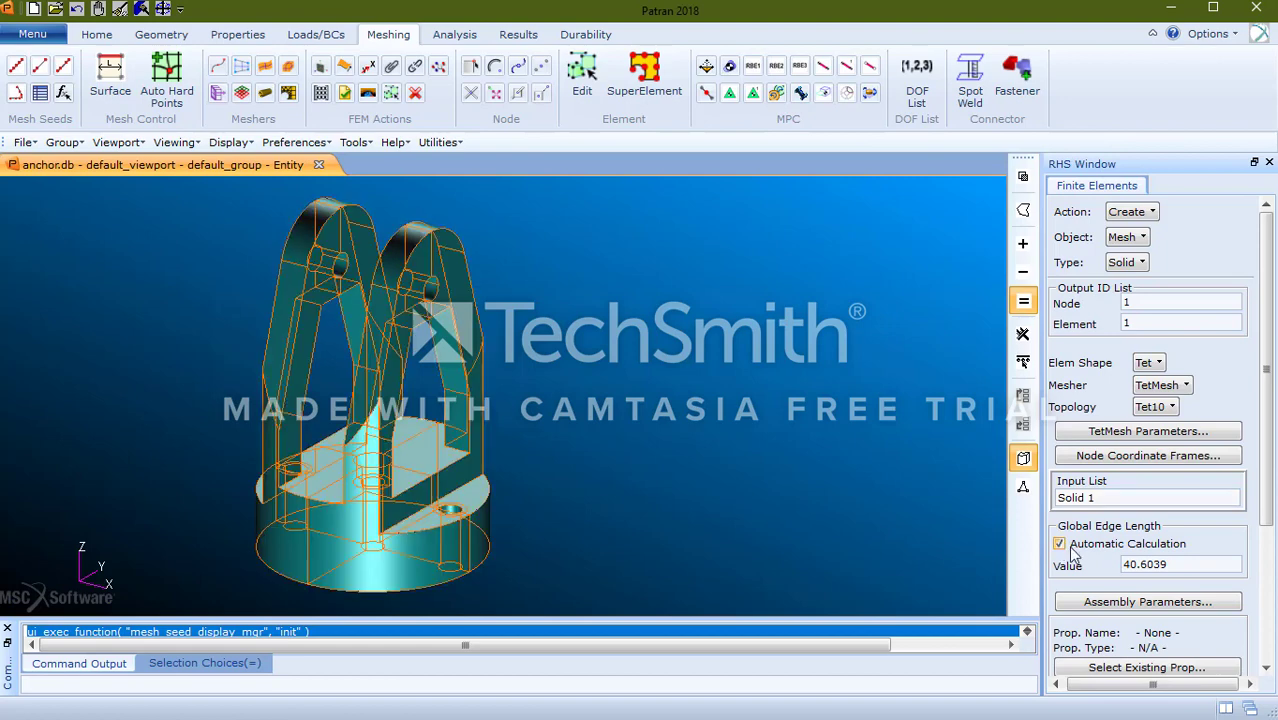
pyautogui.click(1073, 546)
pyautogui.click(1199, 569)
pyautogui.press('BackSpace')
pyautogui.press('BackSpace')
pyautogui.press('BackSpace')
pyautogui.press('BackSpace')
pyautogui.press('BackSpace')
pyautogui.press('BackSpace')
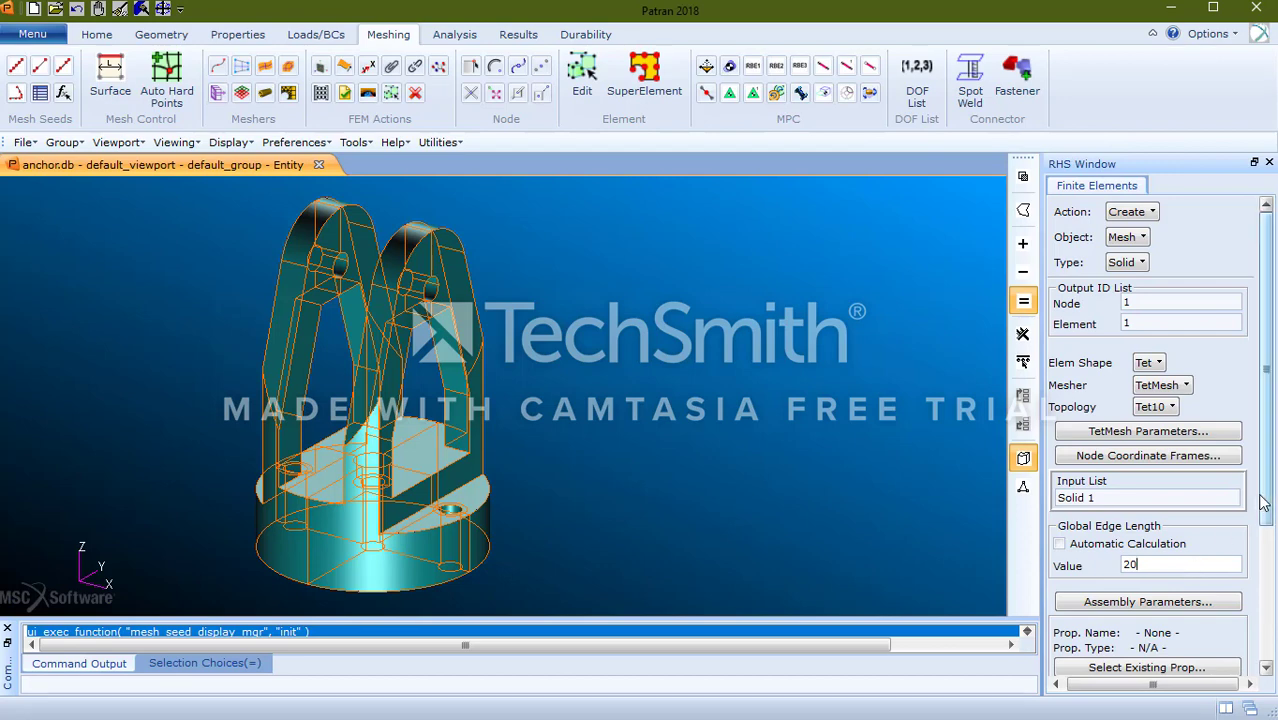
# Generate the tetrahedral mesh on the anchor and display the model with smooth shading
pyautogui.scroll(-5, 1265, 540)
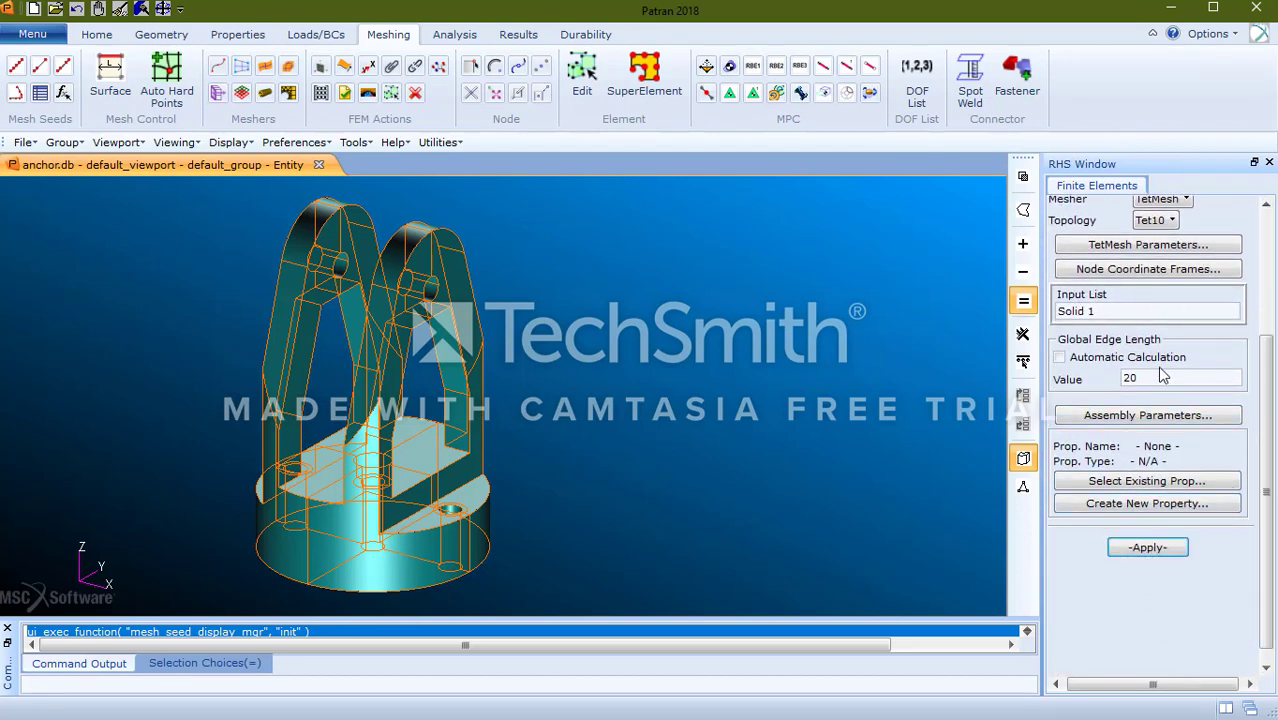
pyautogui.click(1160, 550)
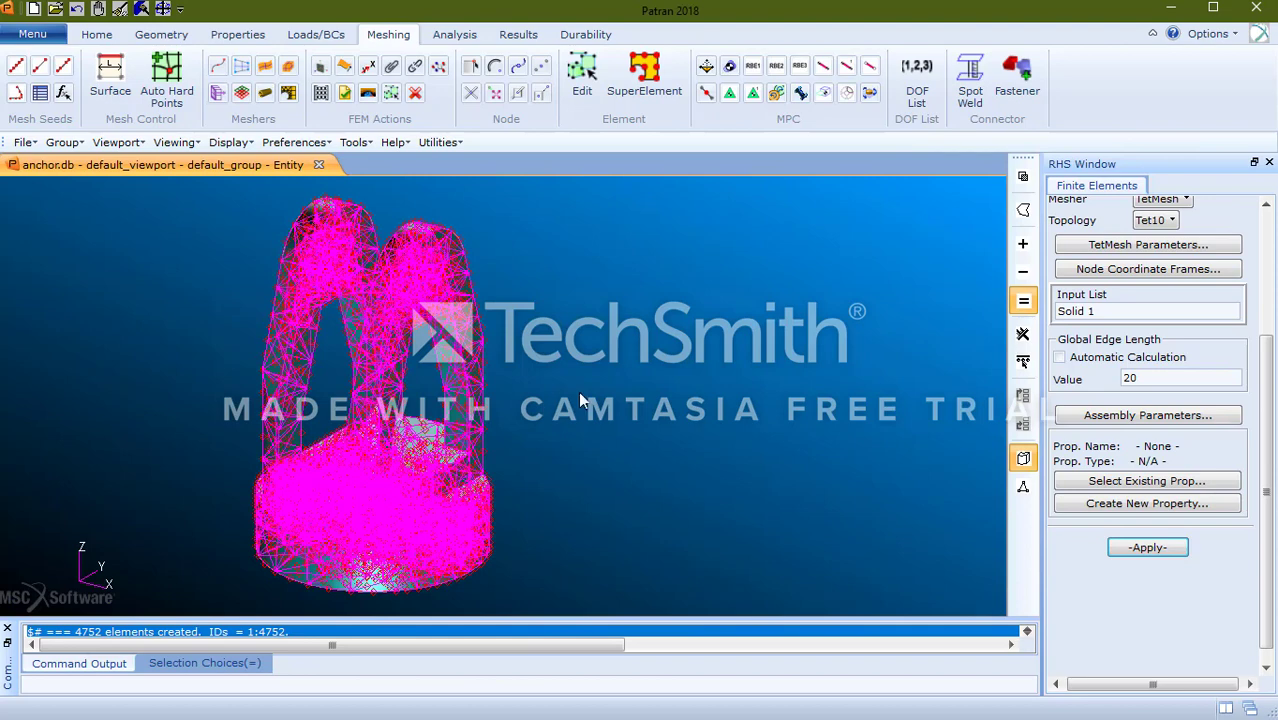
pyautogui.click(97, 34)
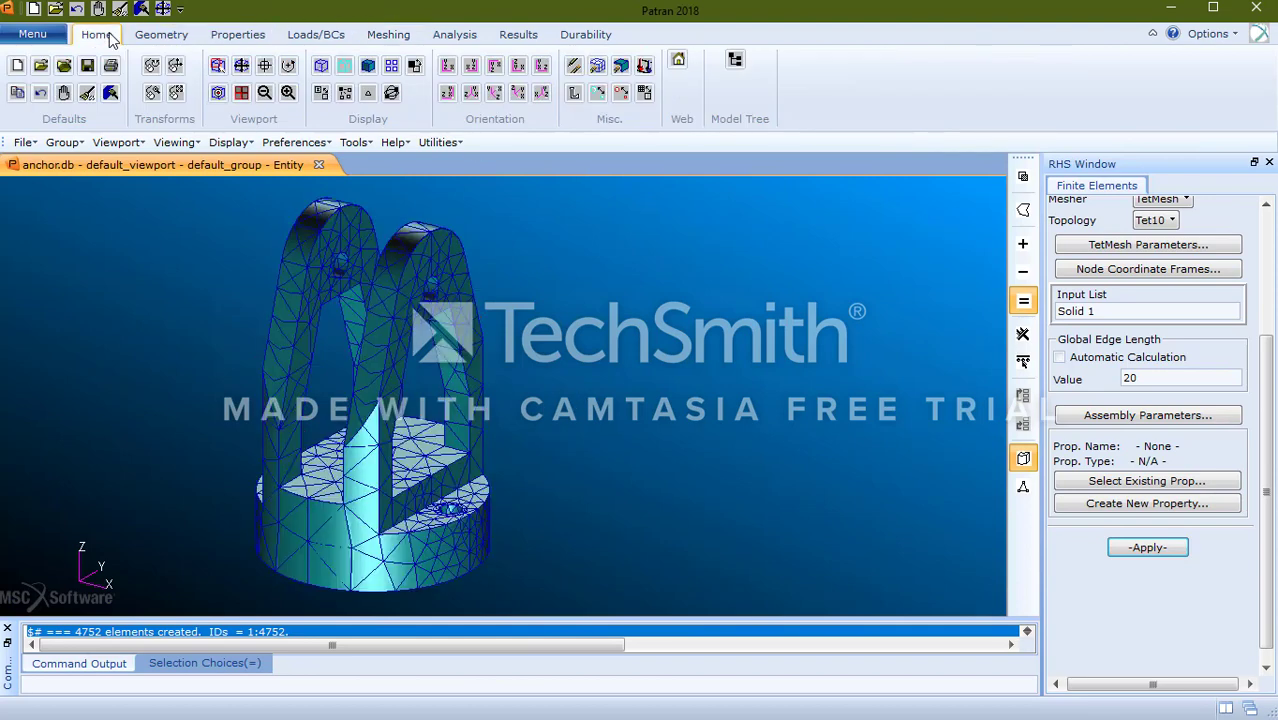
pyautogui.click(353, 66)
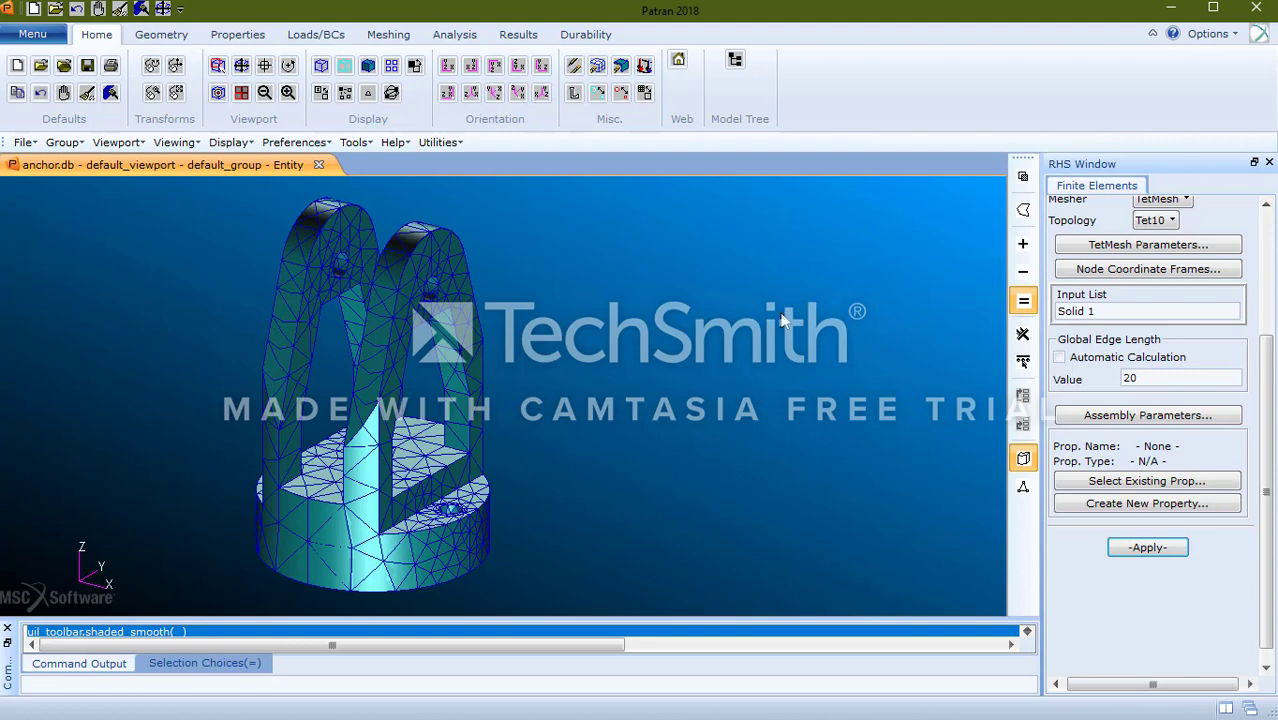
# Verify the element boundaries of the mesh, displaying the free edges and the free faces
pyautogui.moveTo(1268, 457); pyautogui.dragTo(1268, 300)
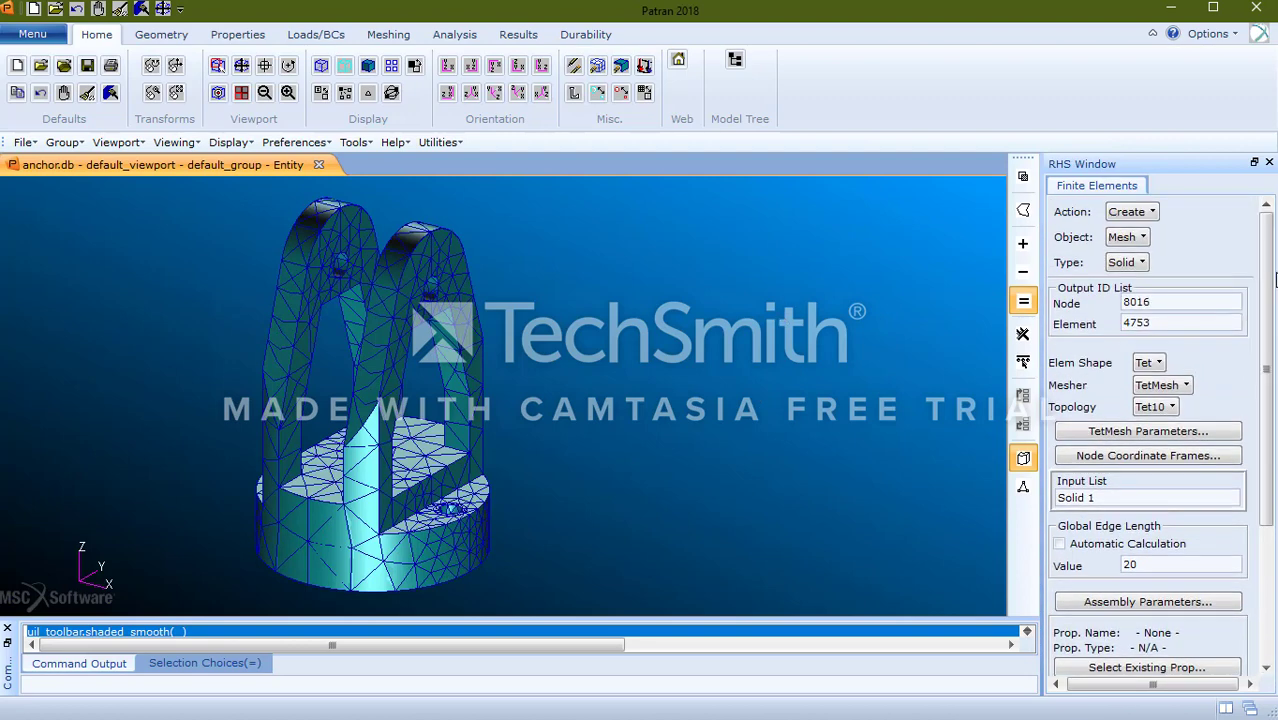
pyautogui.click(1146, 212)
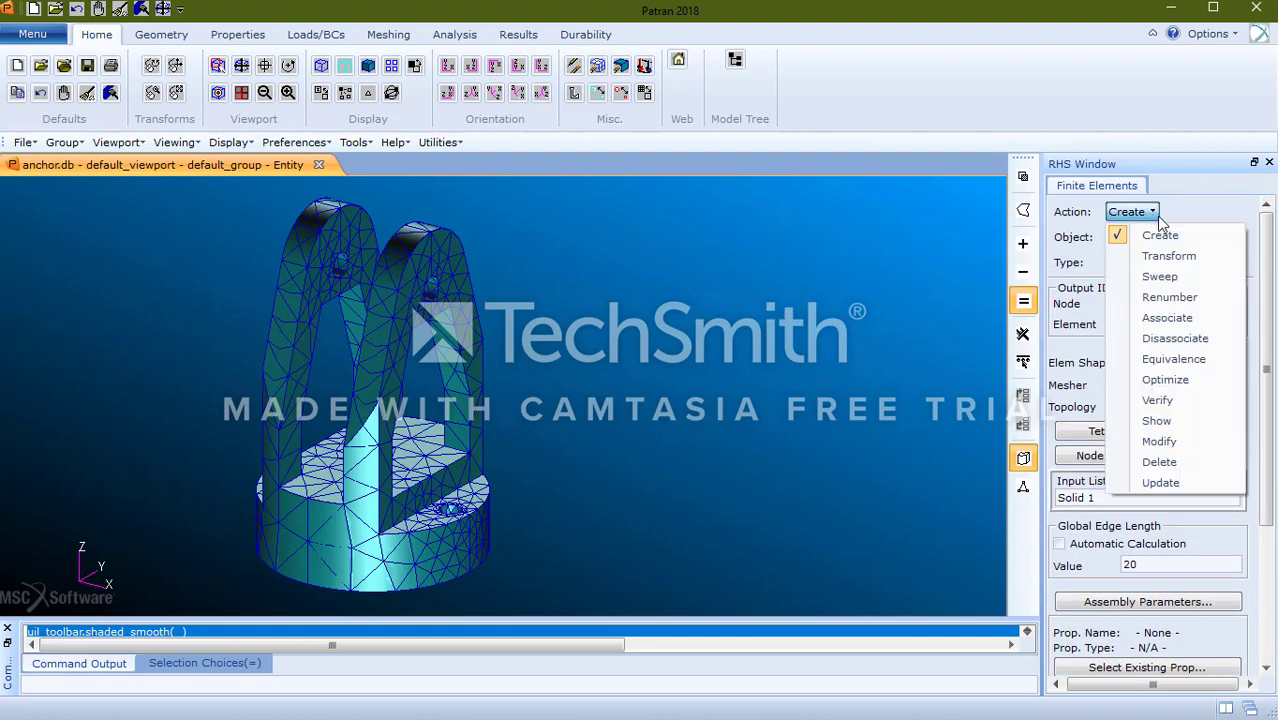
pyautogui.click(1214, 401)
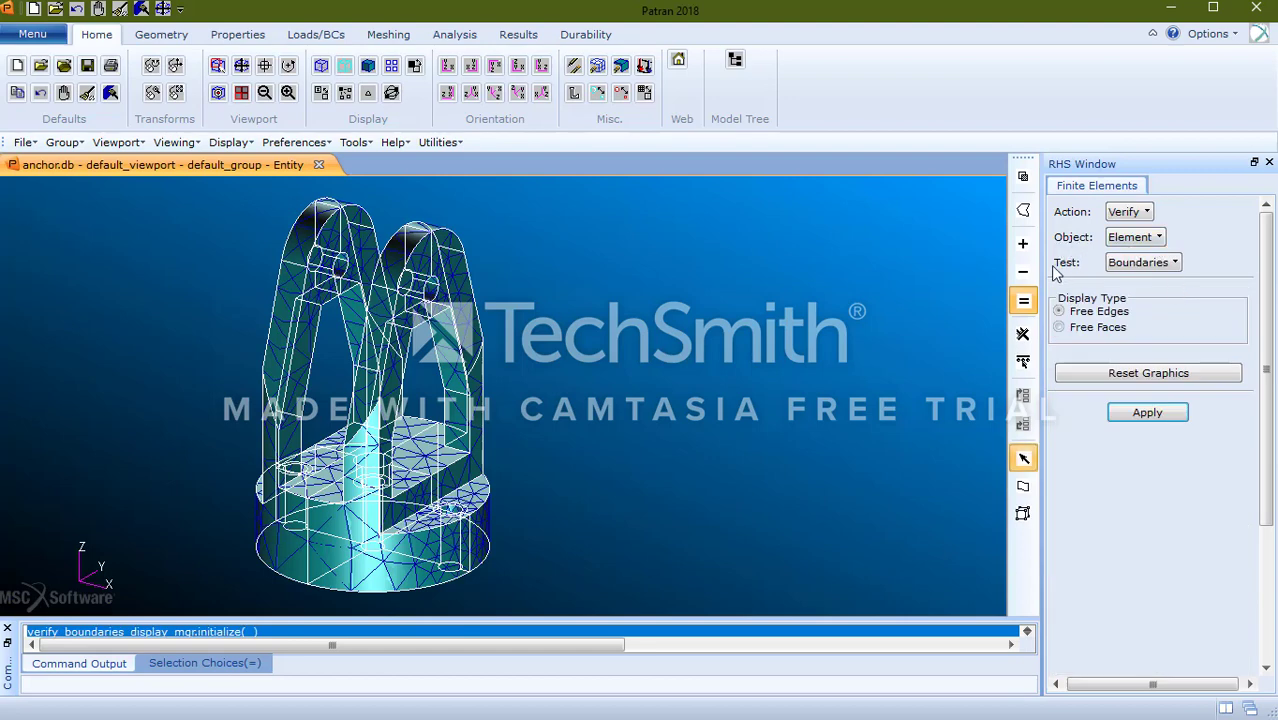
pyautogui.click(1161, 244)
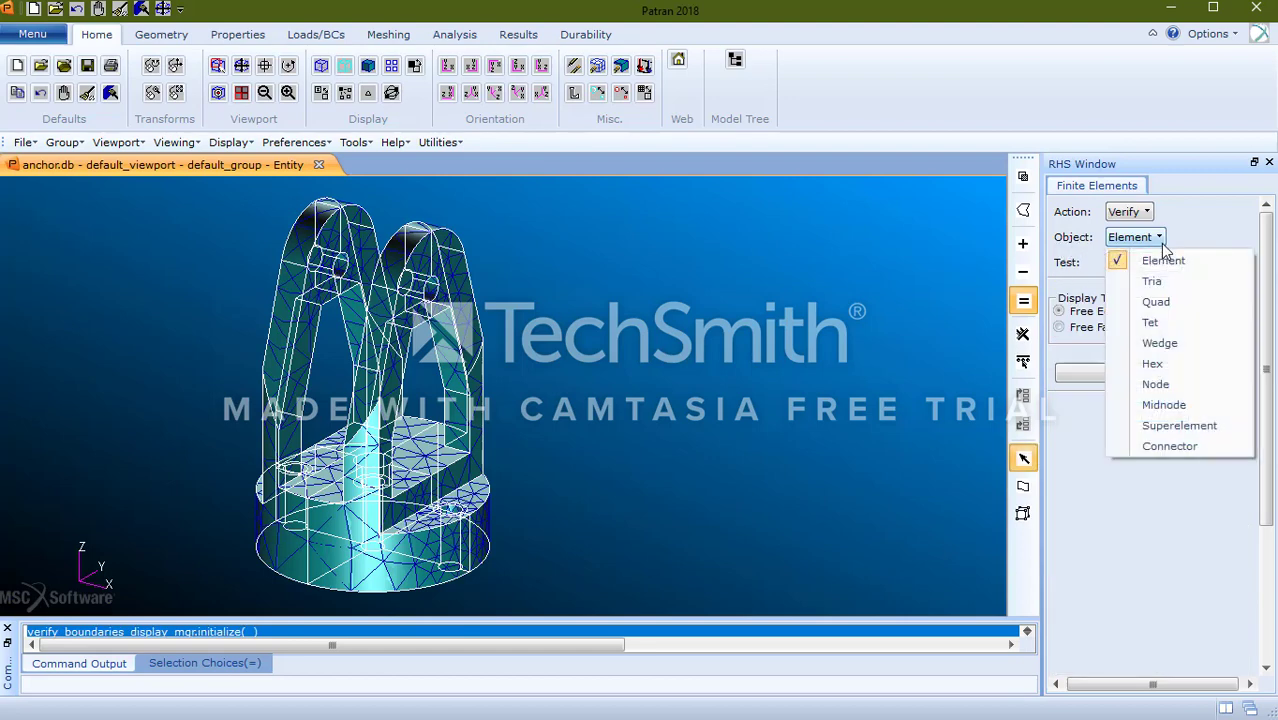
pyautogui.click(1163, 262)
pyautogui.click(1160, 262)
pyautogui.click(1170, 285)
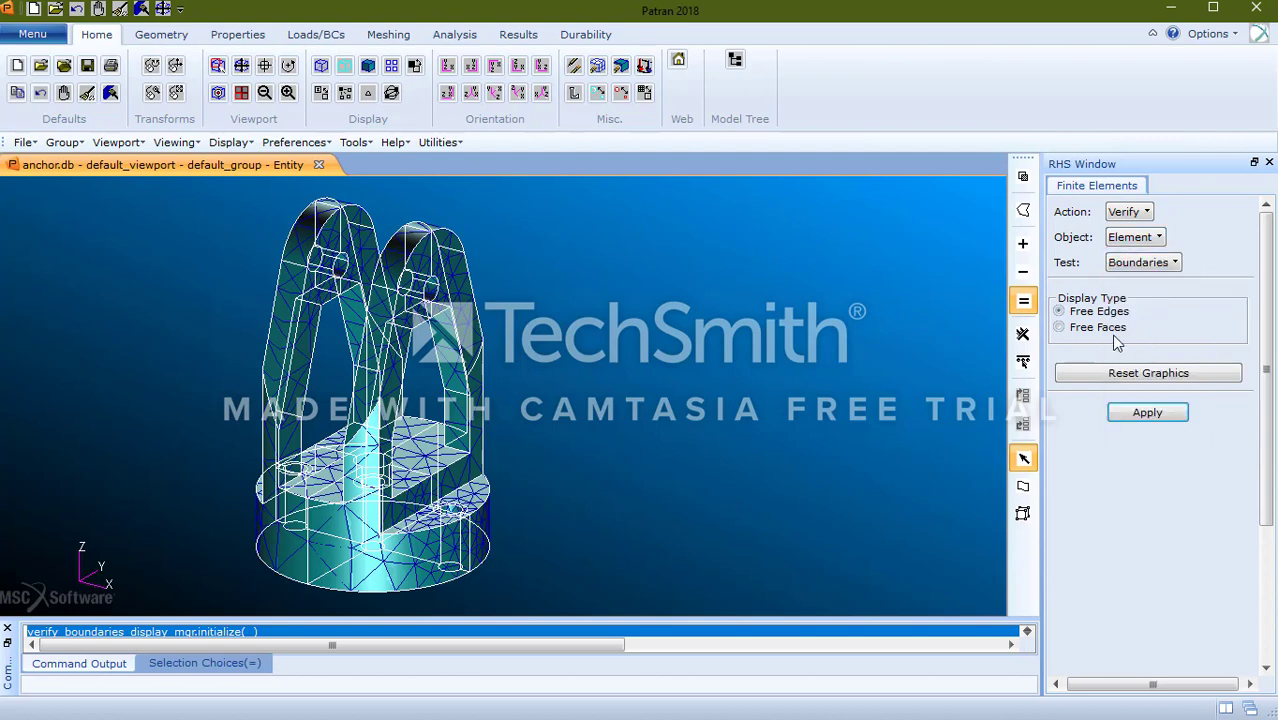
pyautogui.click(1062, 330)
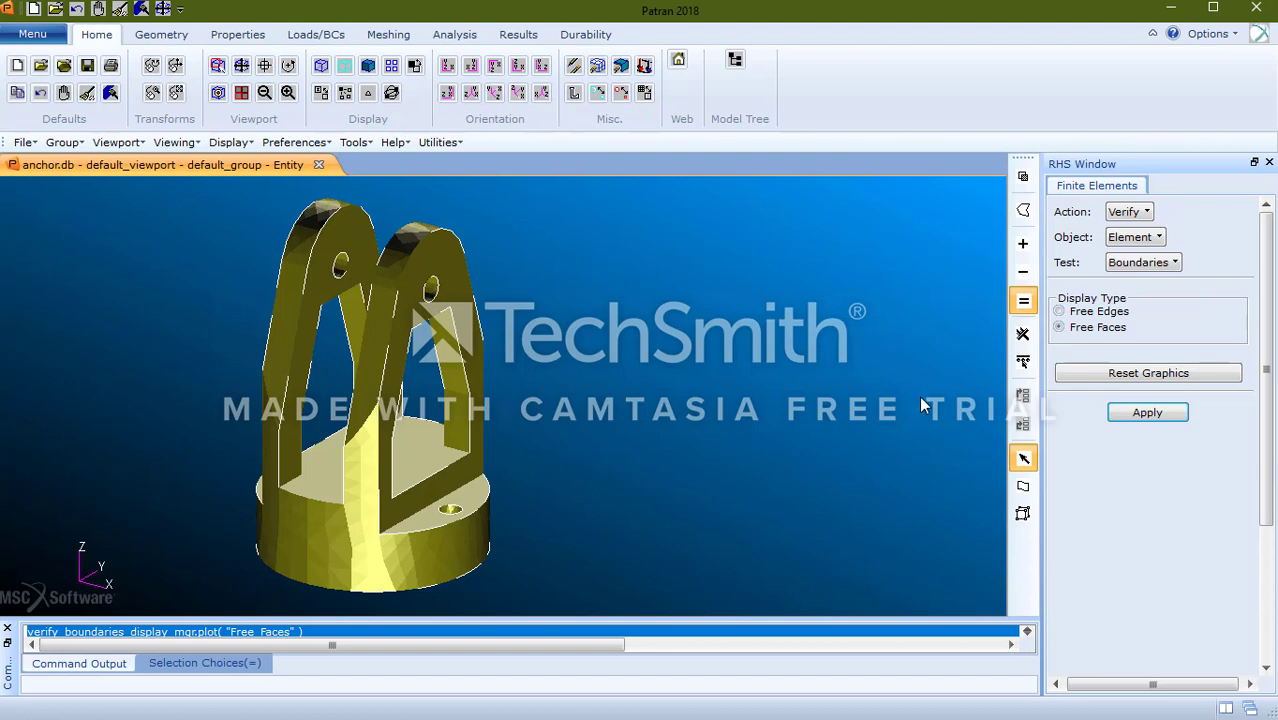
# Verify the Tet elements with all quality tests, examine the verification summary and close it
pyautogui.click(1146, 213)
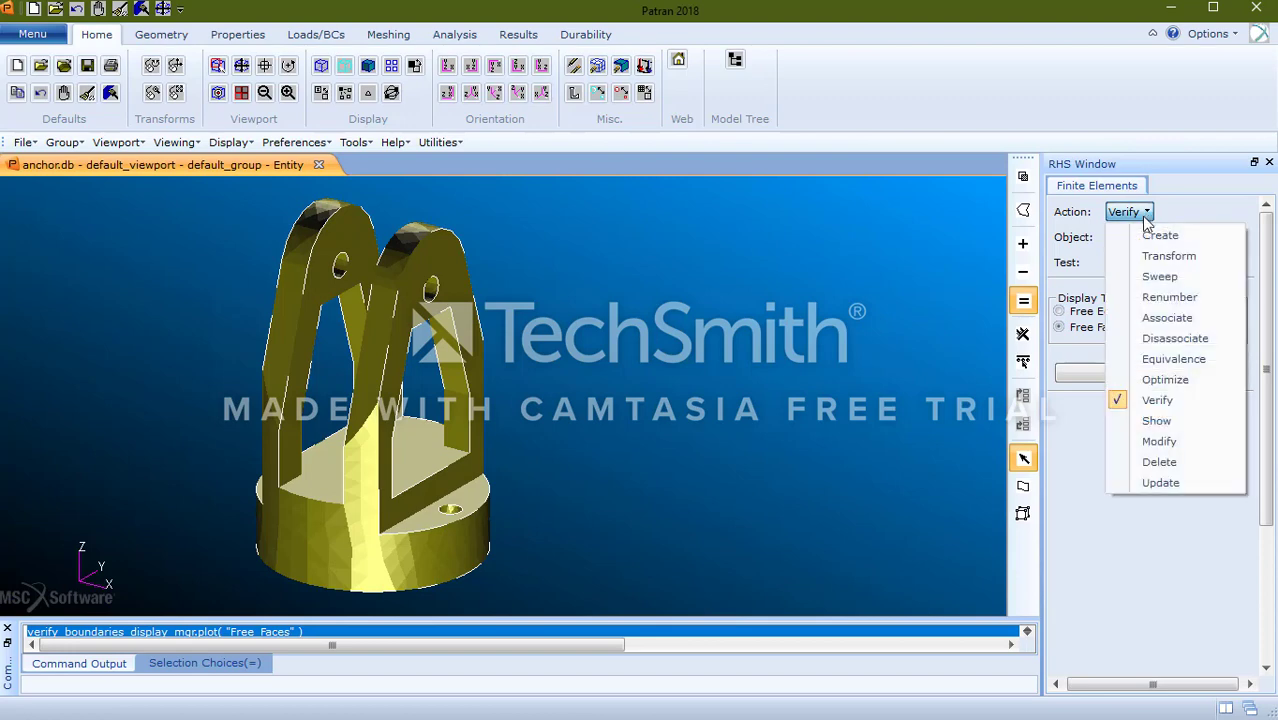
pyautogui.click(1158, 400)
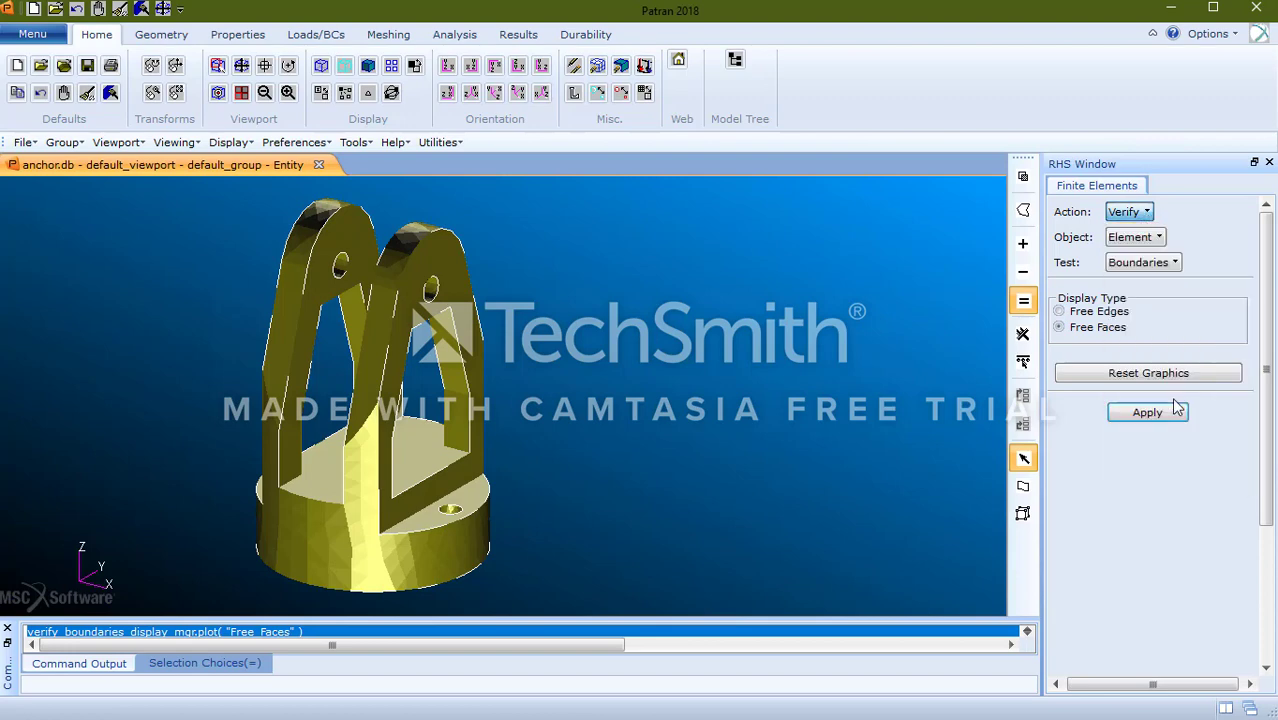
pyautogui.click(1159, 239)
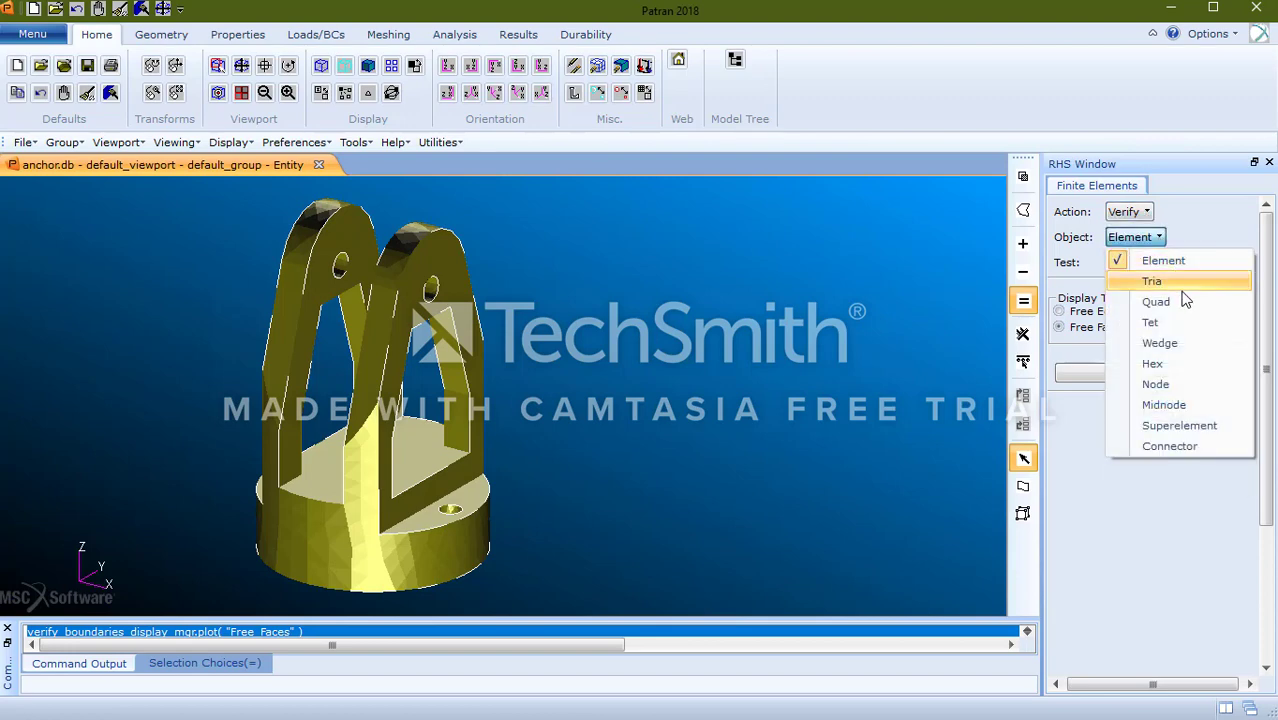
pyautogui.click(1192, 315)
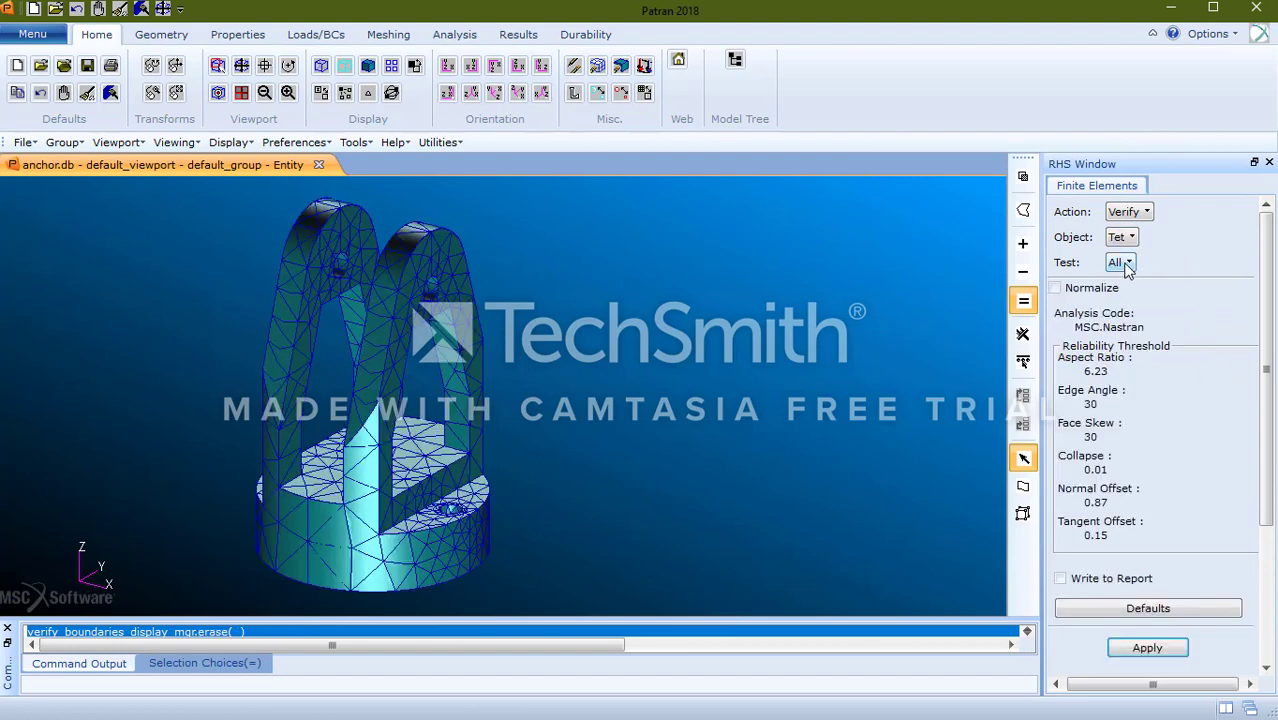
pyautogui.click(1122, 263)
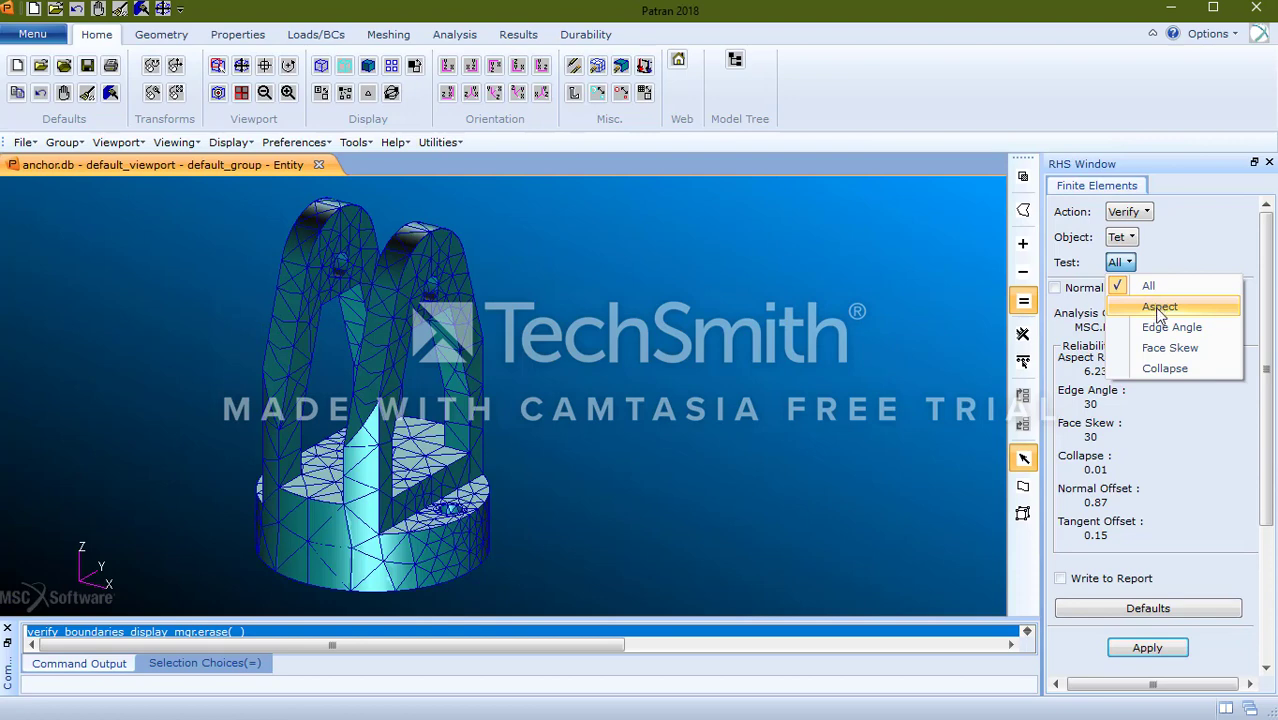
pyautogui.click(1155, 285)
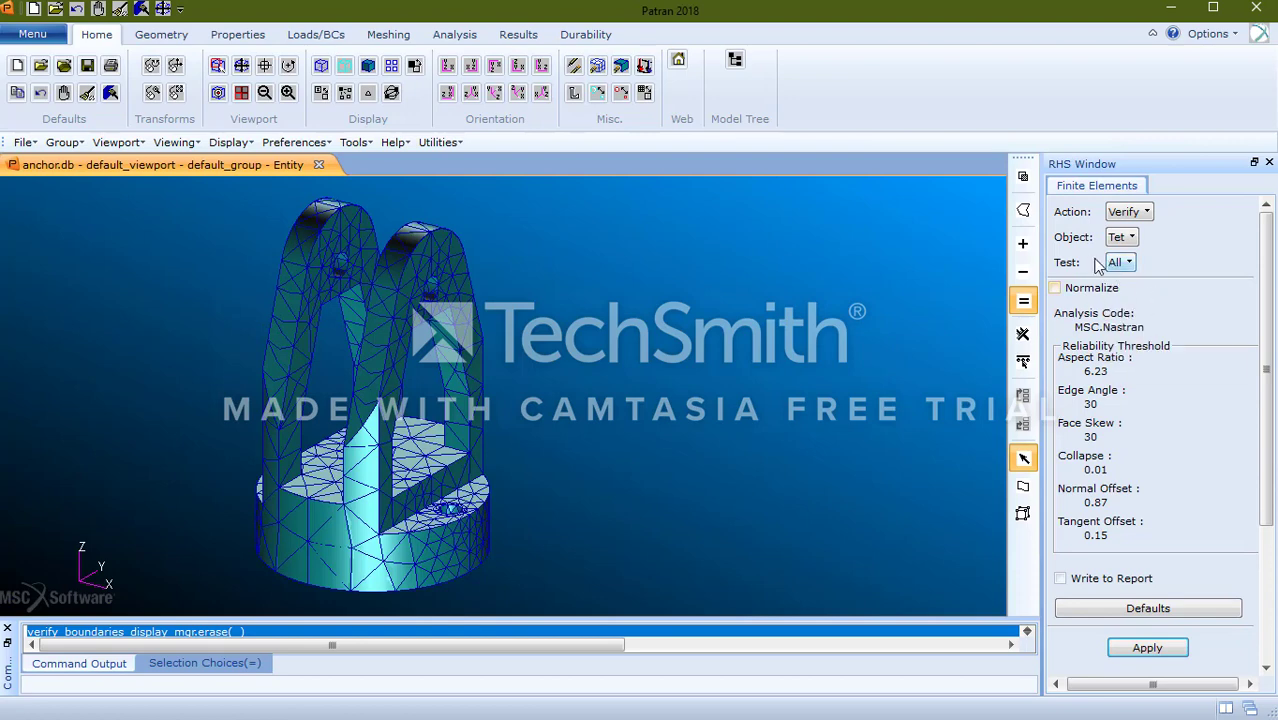
pyautogui.click(1140, 648)
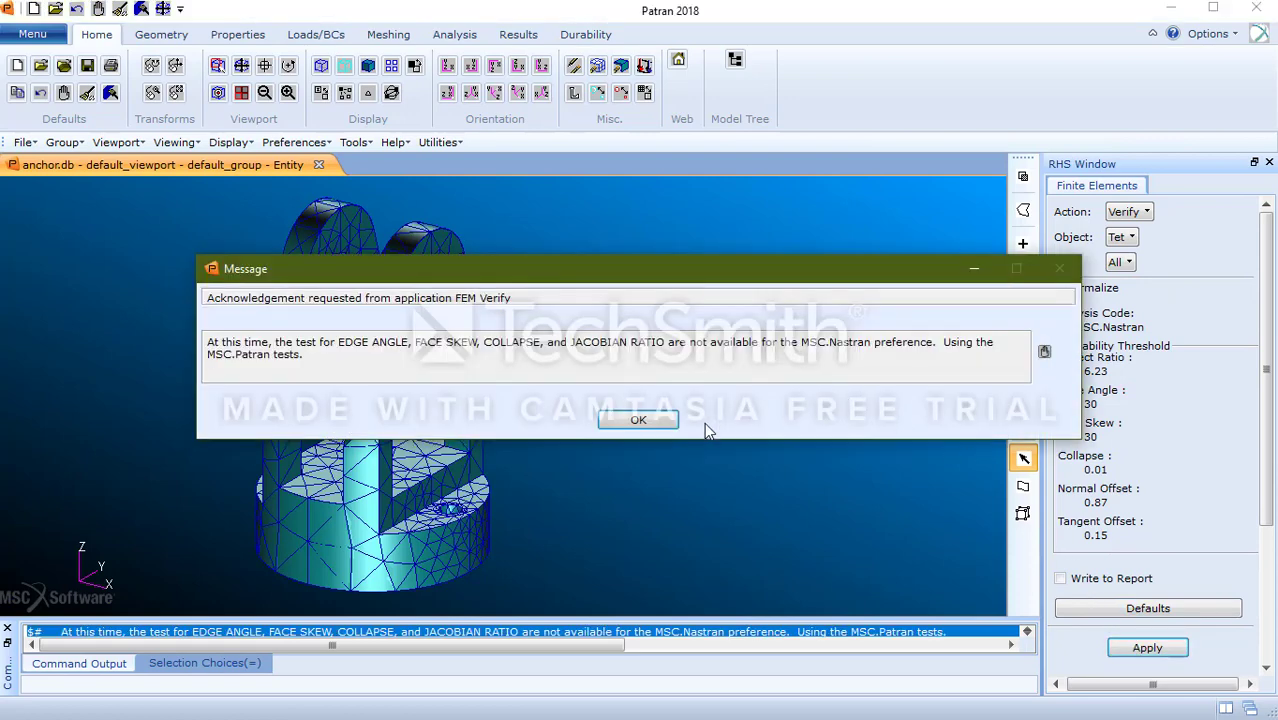
pyautogui.click(640, 421)
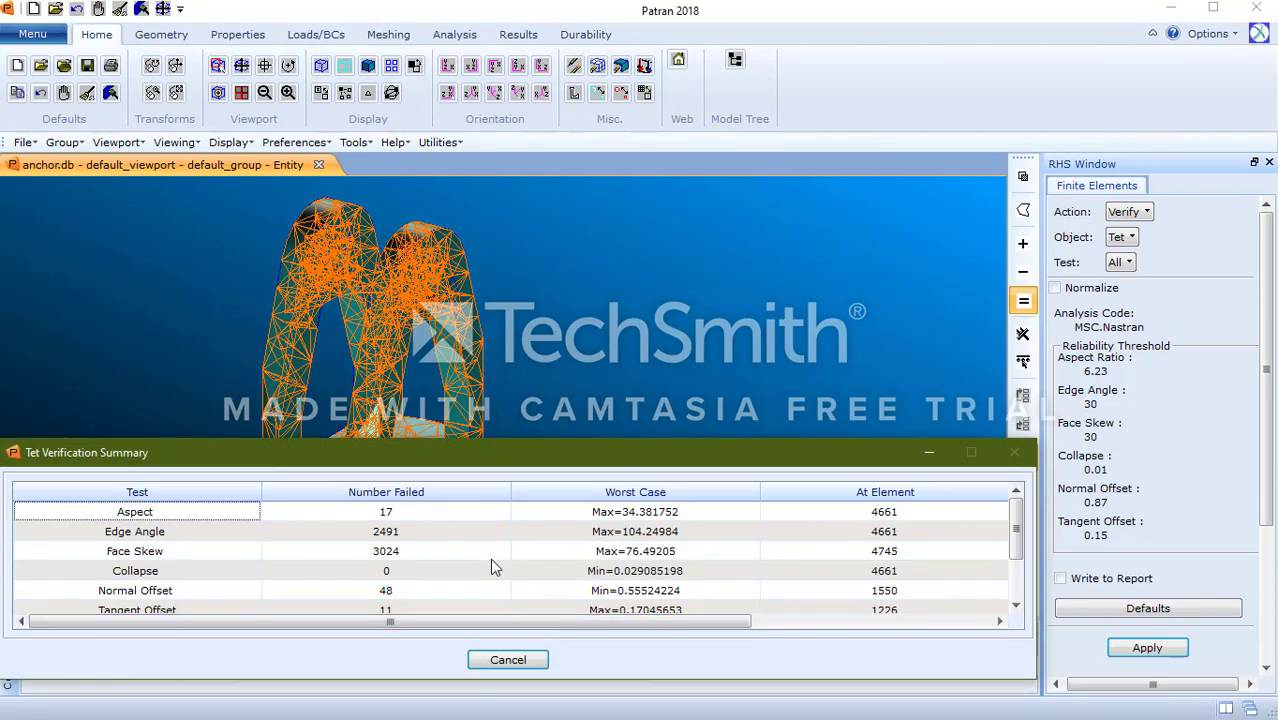
pyautogui.moveTo(516, 456); pyautogui.dragTo(610, 182)
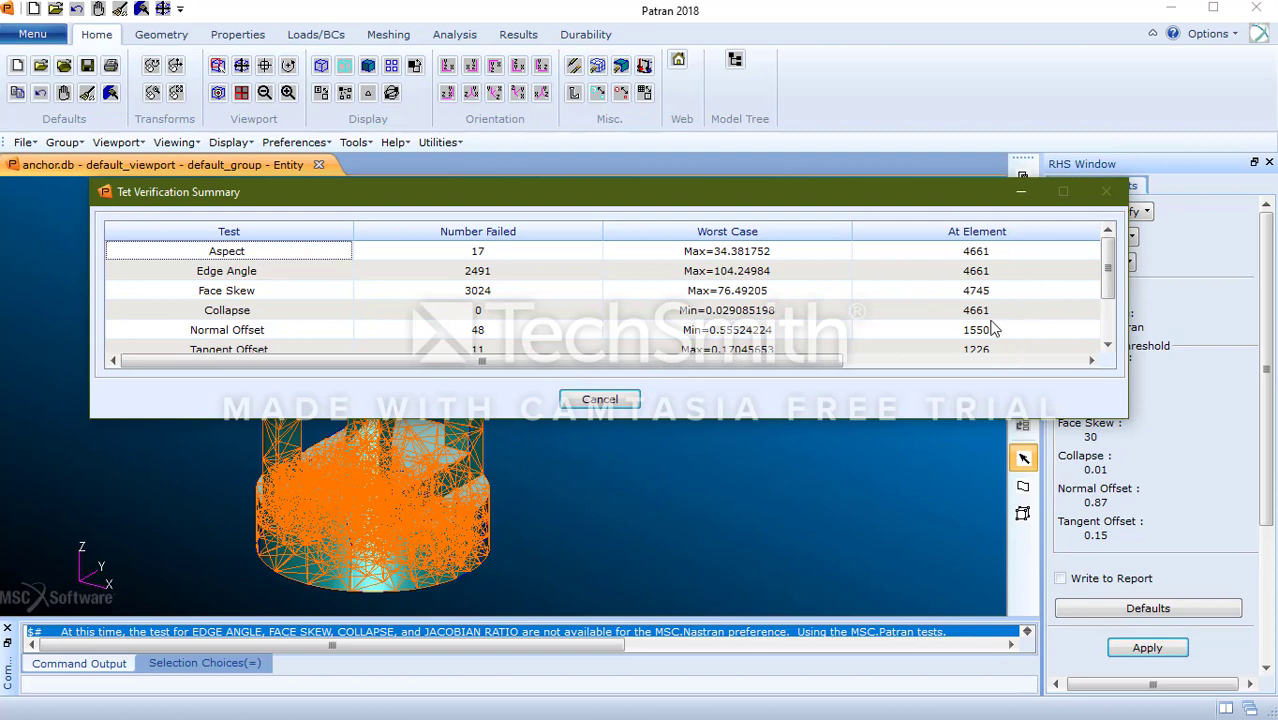
pyautogui.click(621, 400)
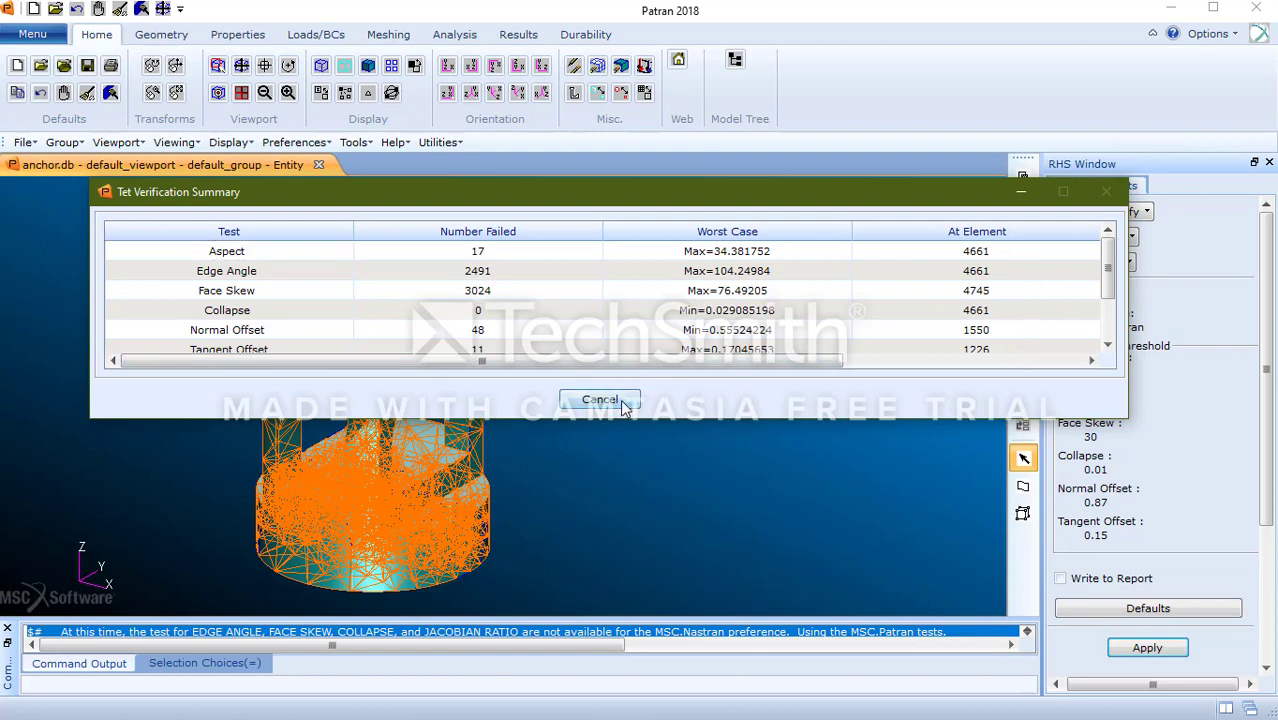
# Verify the Tet elements with the Aspect test, color-coding them against the 6.23 aspect ratio threshold, and examine the plot
pyautogui.click(1130, 212)
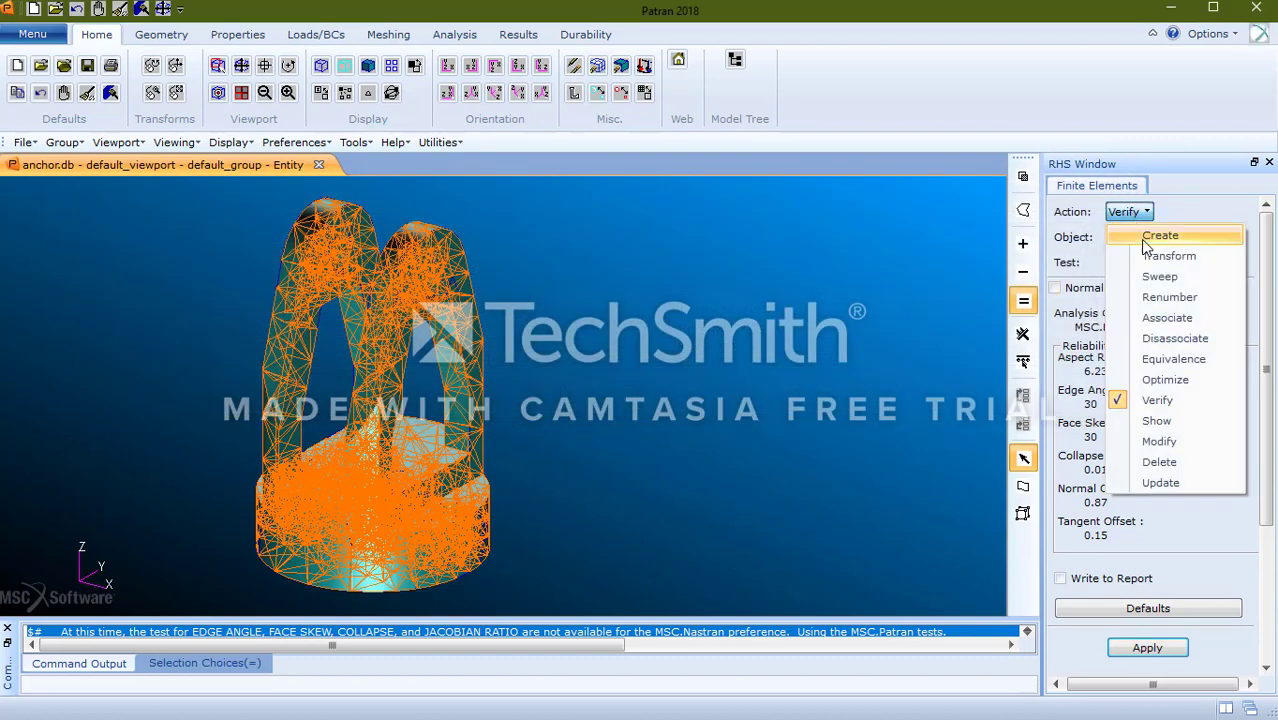
pyautogui.click(1157, 400)
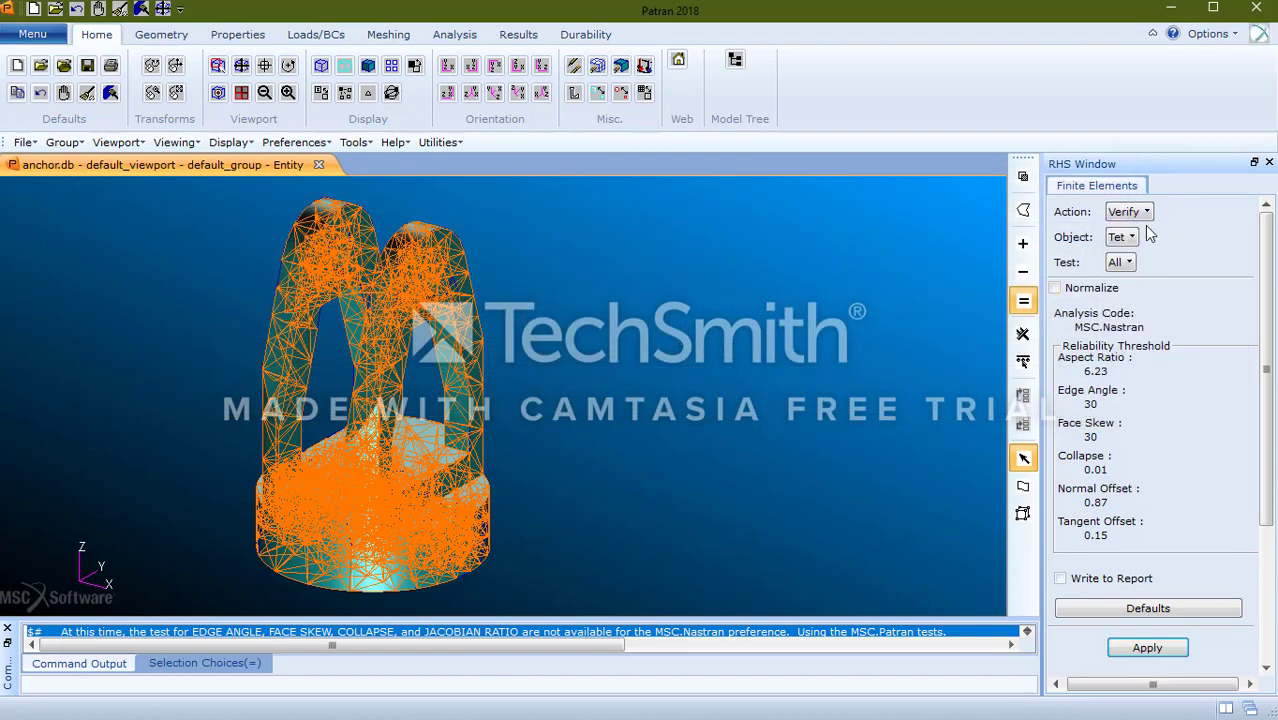
pyautogui.click(1130, 237)
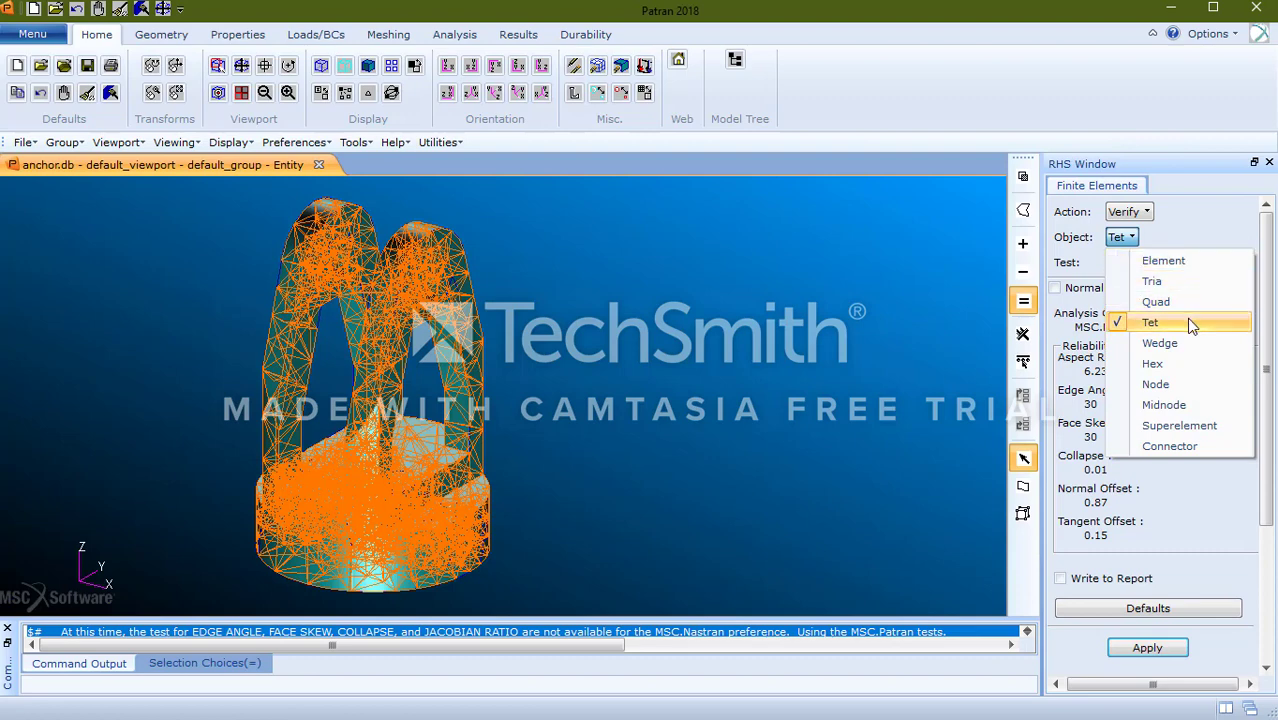
pyautogui.click(1196, 334)
pyautogui.click(1122, 262)
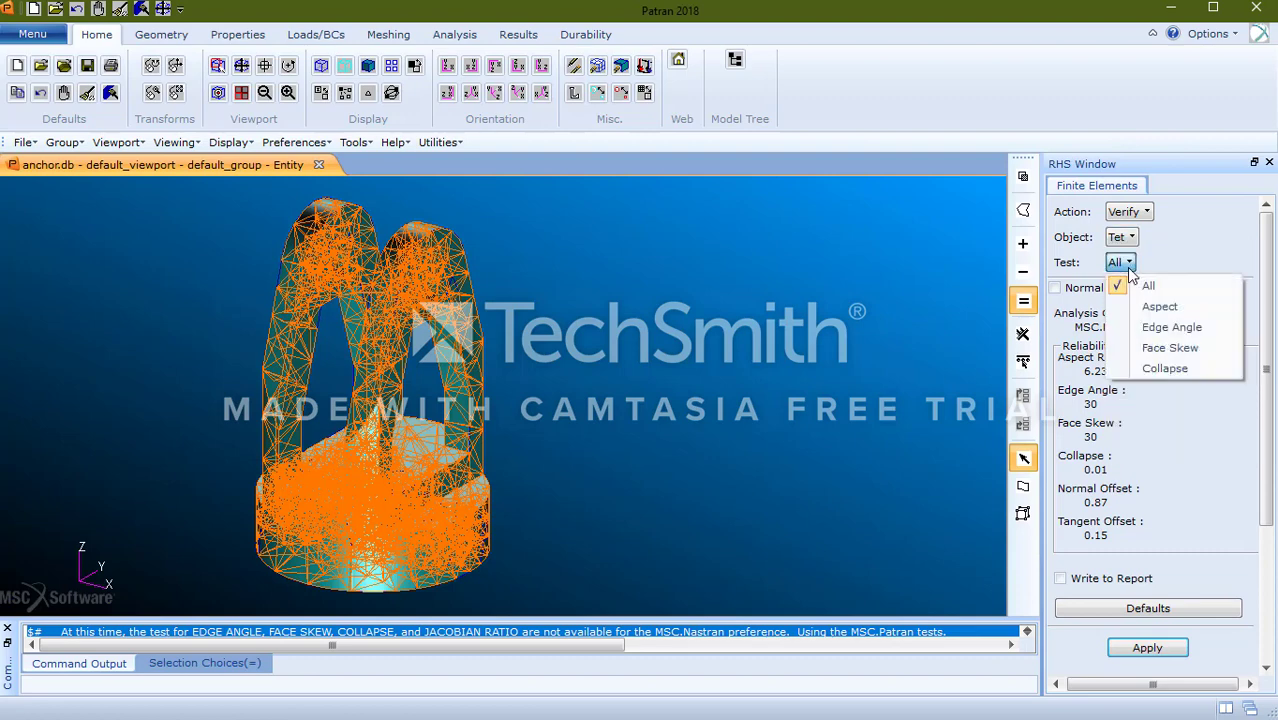
pyautogui.click(1153, 312)
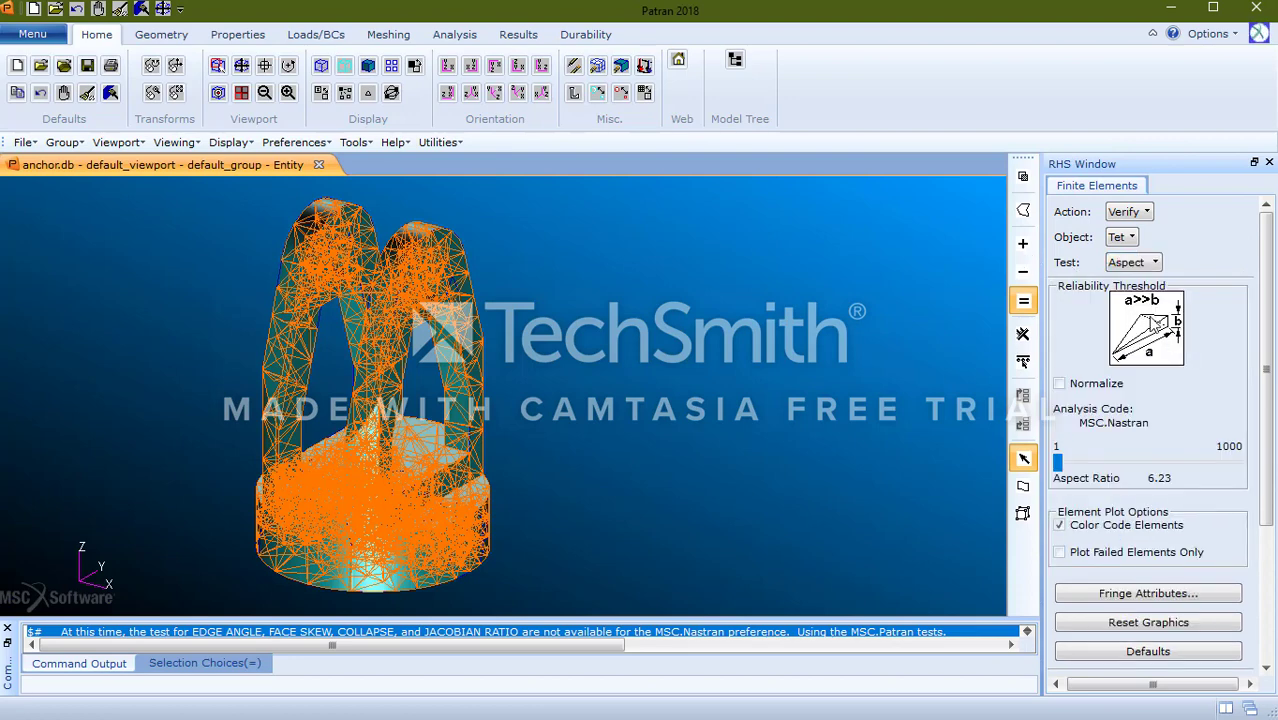
pyautogui.moveTo(1266, 382); pyautogui.dragTo(1268, 416)
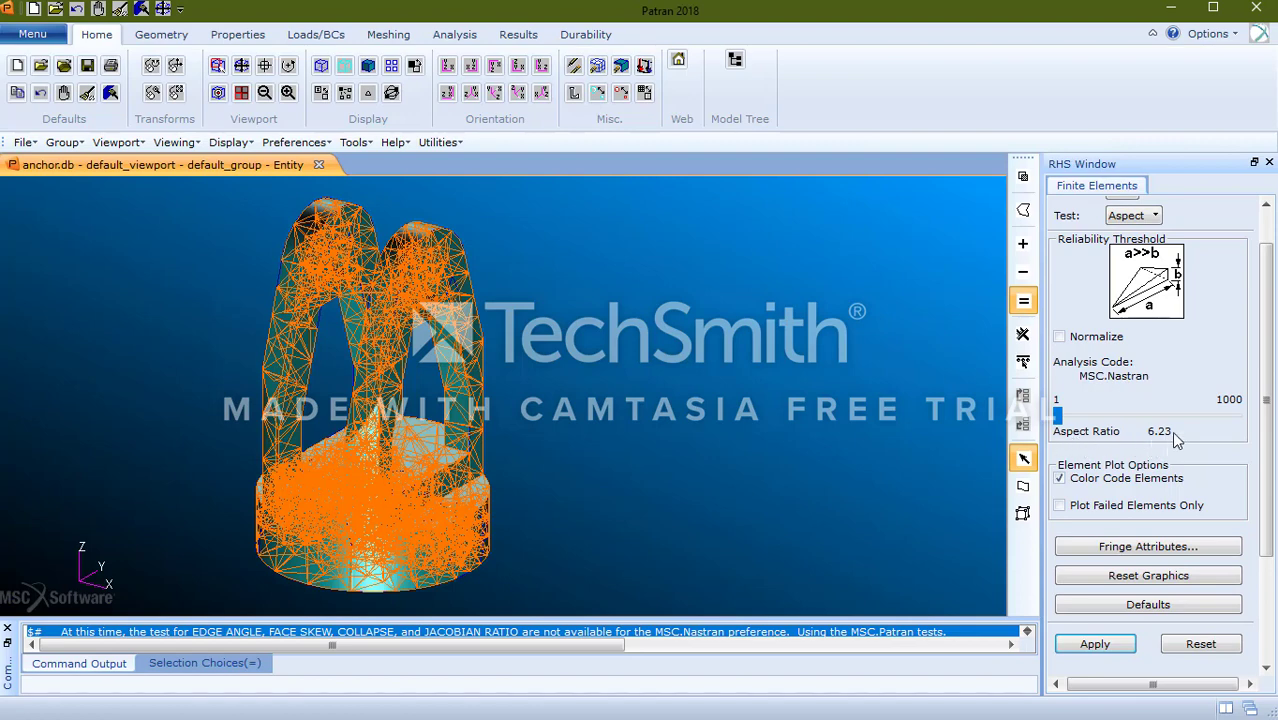
pyautogui.scroll(-2, 1160, 430)
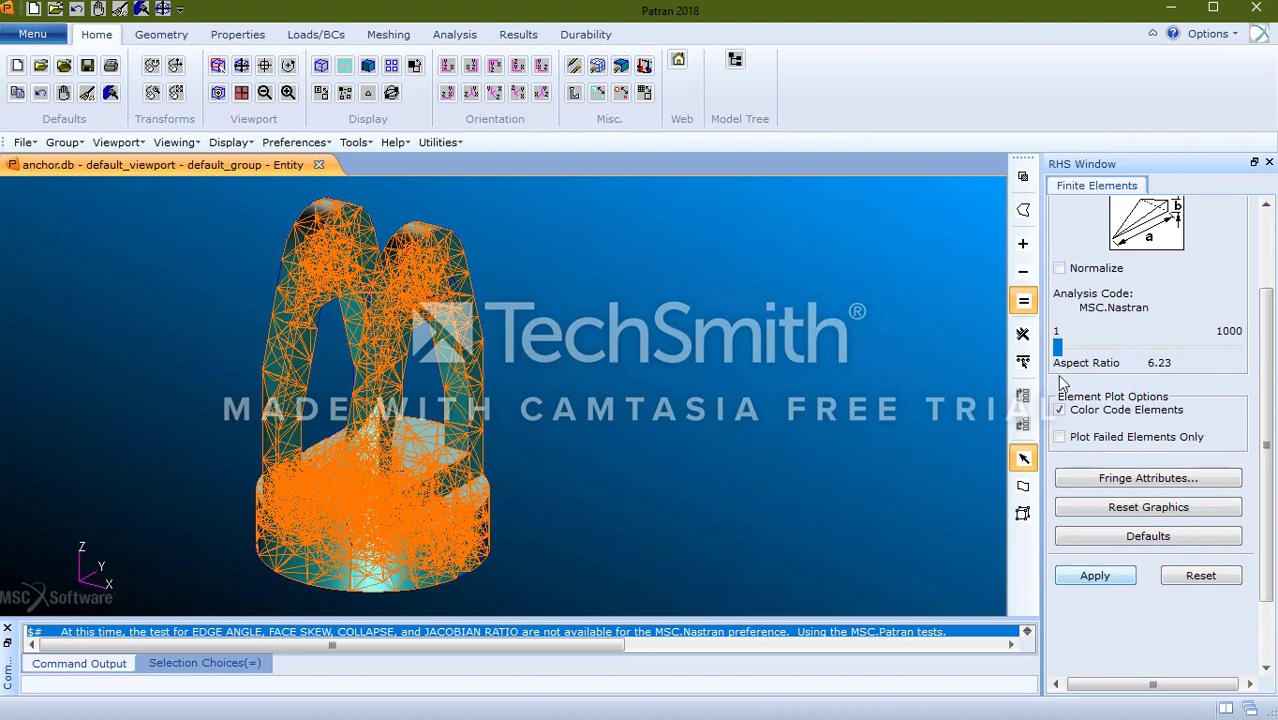
pyautogui.moveTo(1058, 347); pyautogui.dragTo(1060, 361)
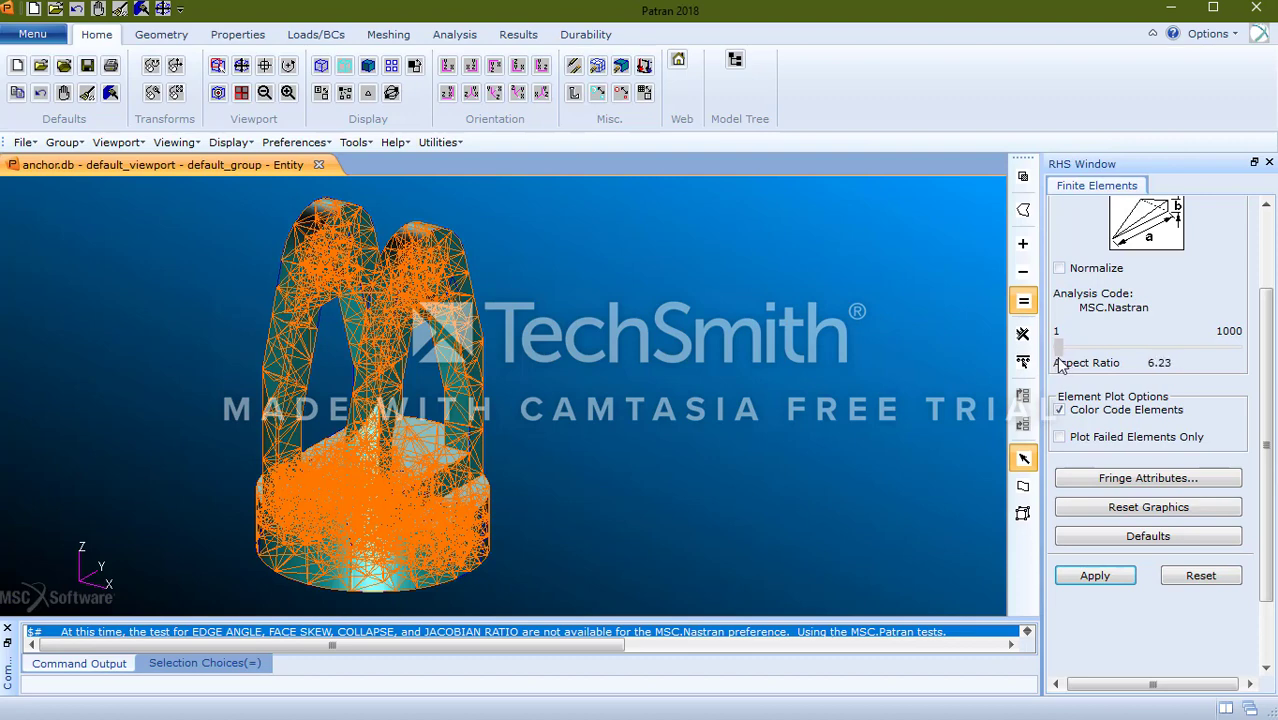
pyautogui.click(1095, 576)
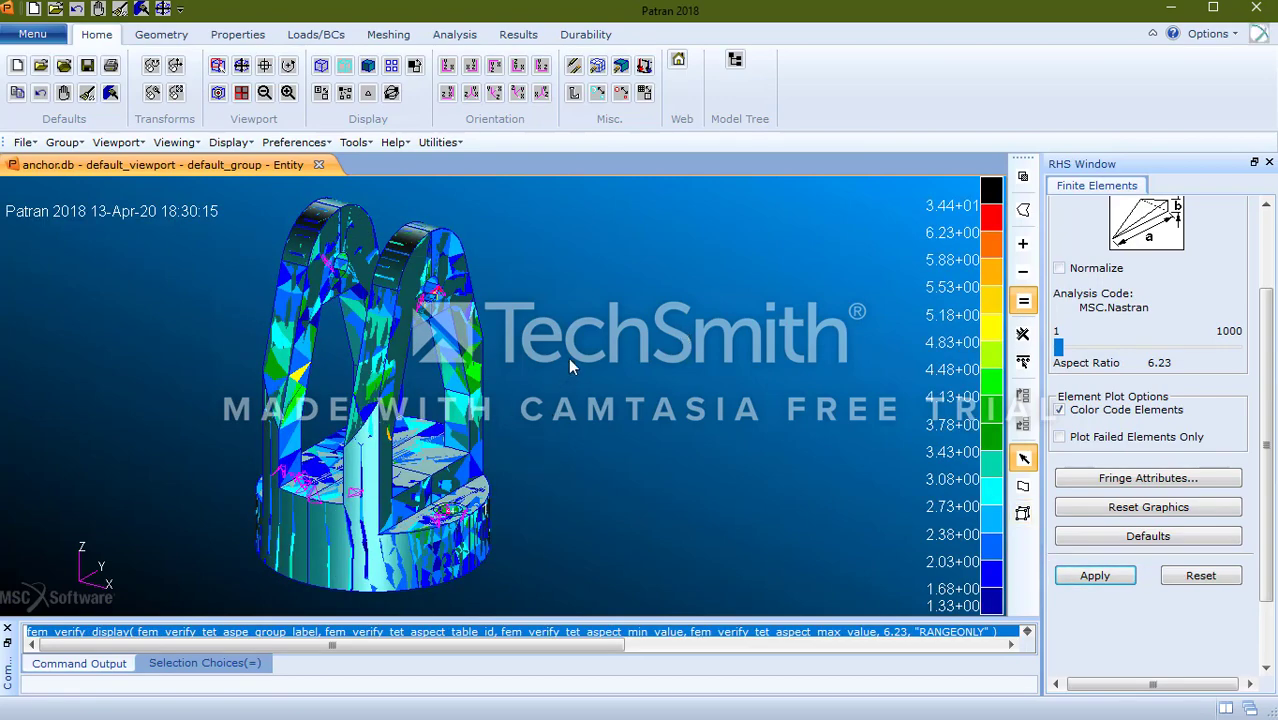
pyautogui.moveTo(568, 357); pyautogui.dragTo(468, 230, button='middle')
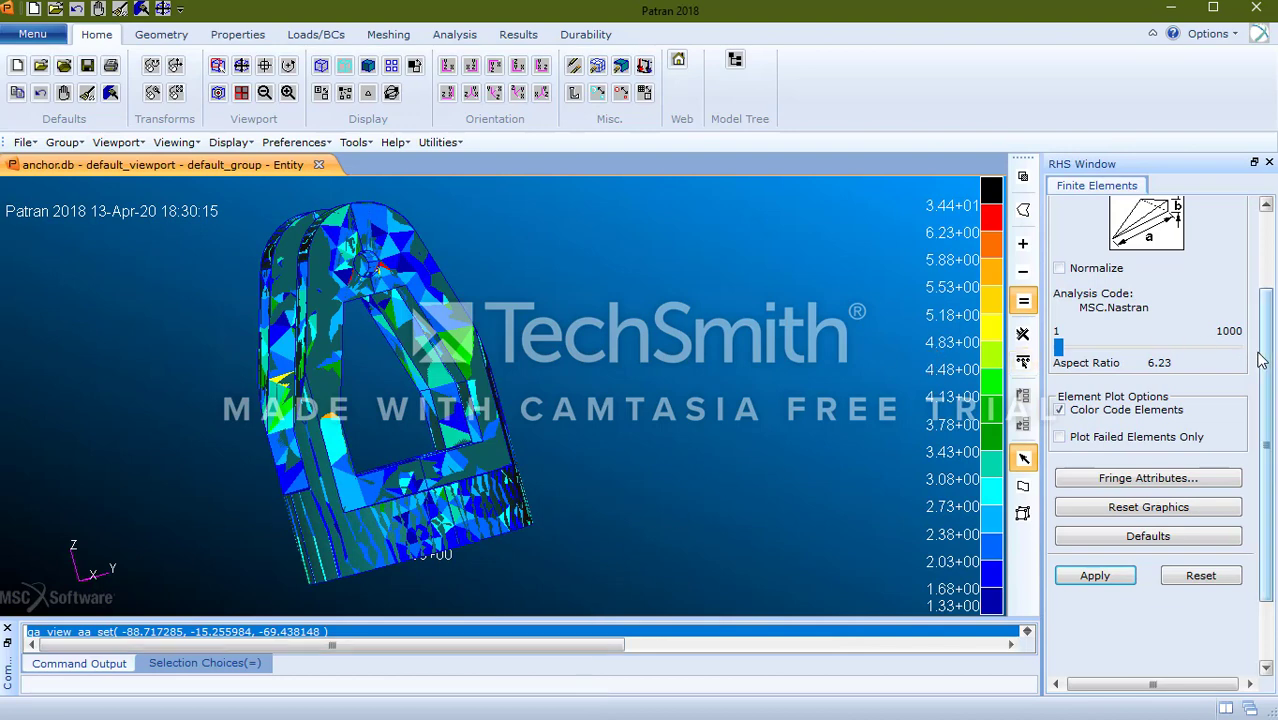
# Return to mesh creation with Mesh as the object and Solid as the type
pyautogui.moveTo(1264, 355); pyautogui.dragTo(1243, 220)
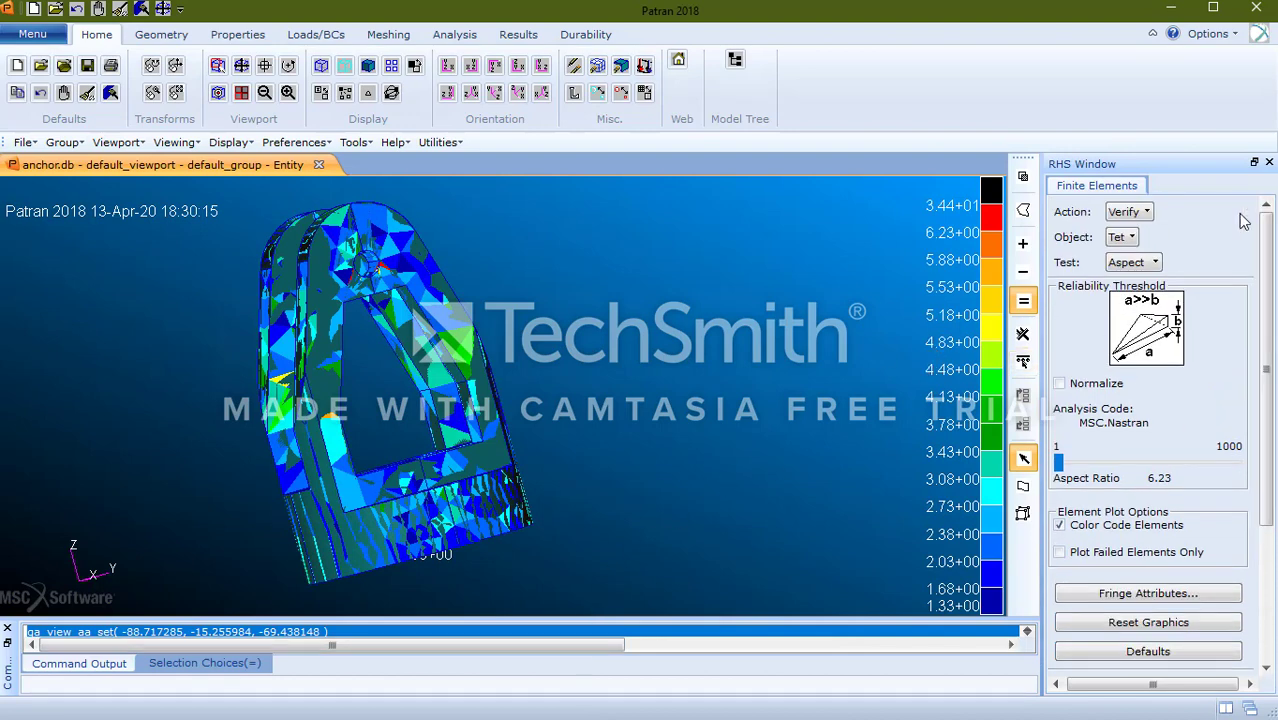
pyautogui.click(1148, 218)
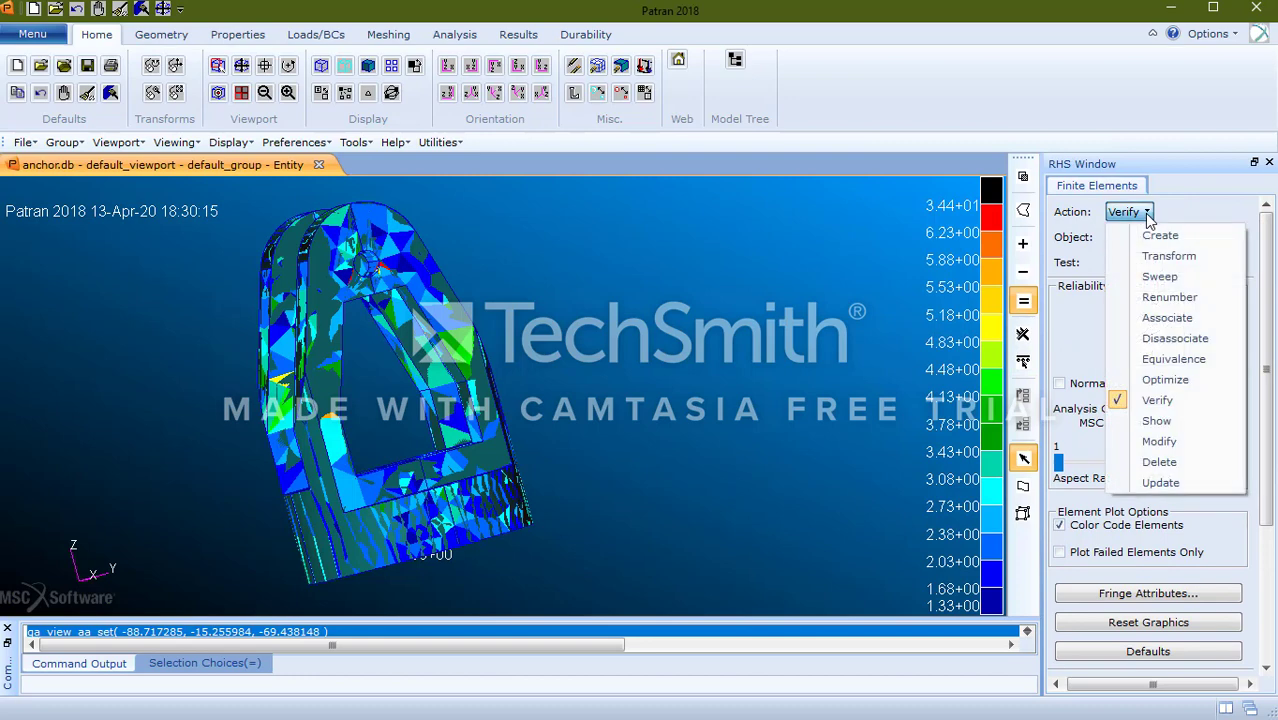
pyautogui.click(1160, 236)
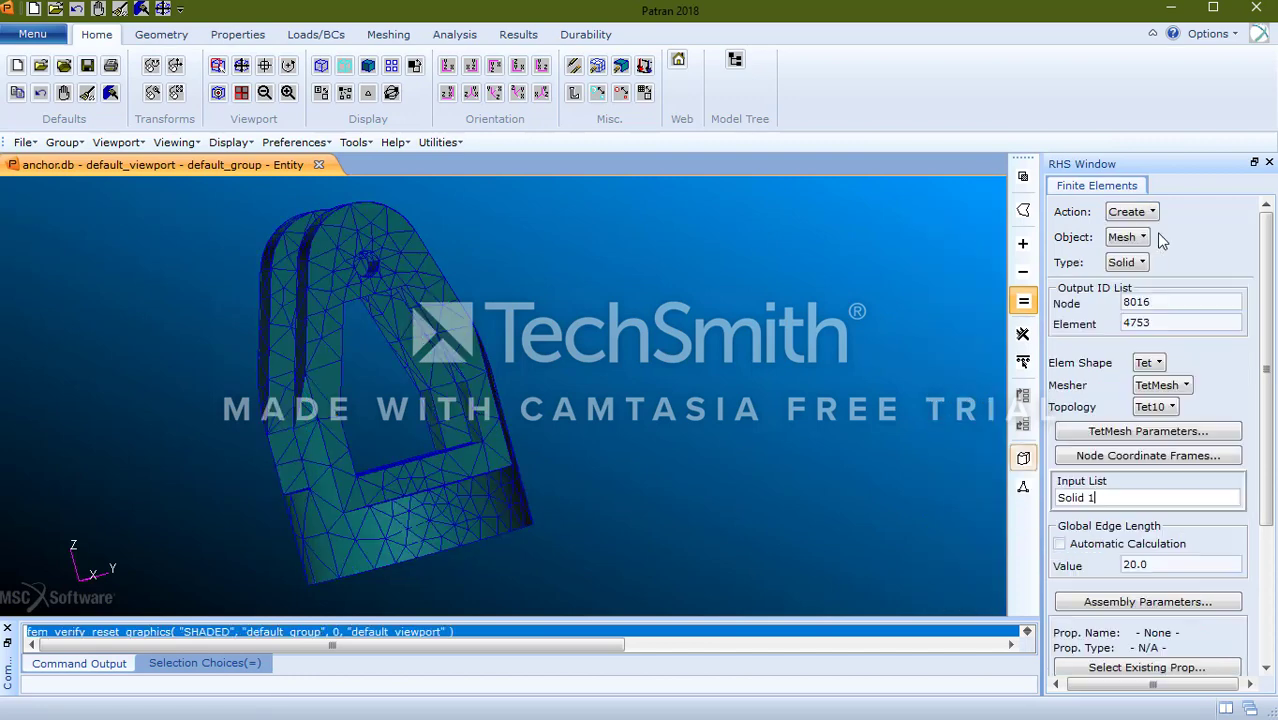
pyautogui.click(1145, 240)
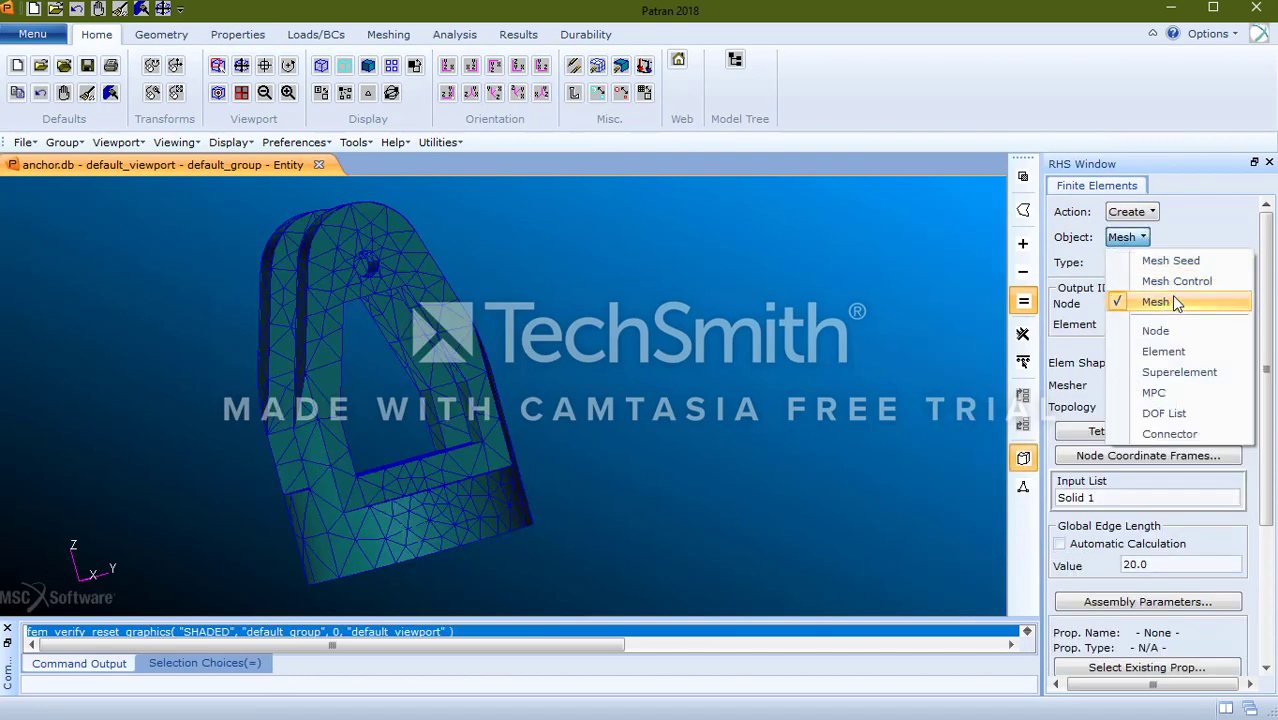
pyautogui.click(1168, 299)
pyautogui.click(1137, 264)
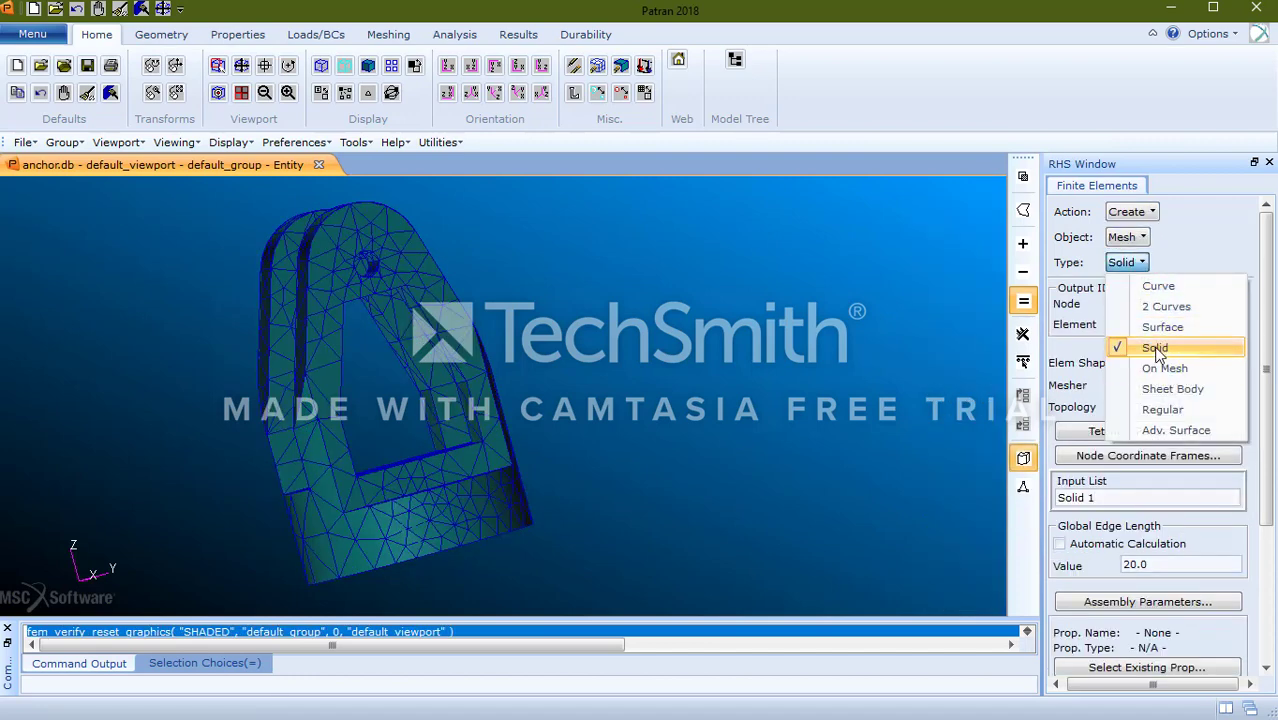
pyautogui.click(1152, 346)
# Use the Tet element shape with the TetMesh mesher and Tet10 topology for the new mesh
pyautogui.moveTo(1273, 344); pyautogui.dragTo(1272, 377)
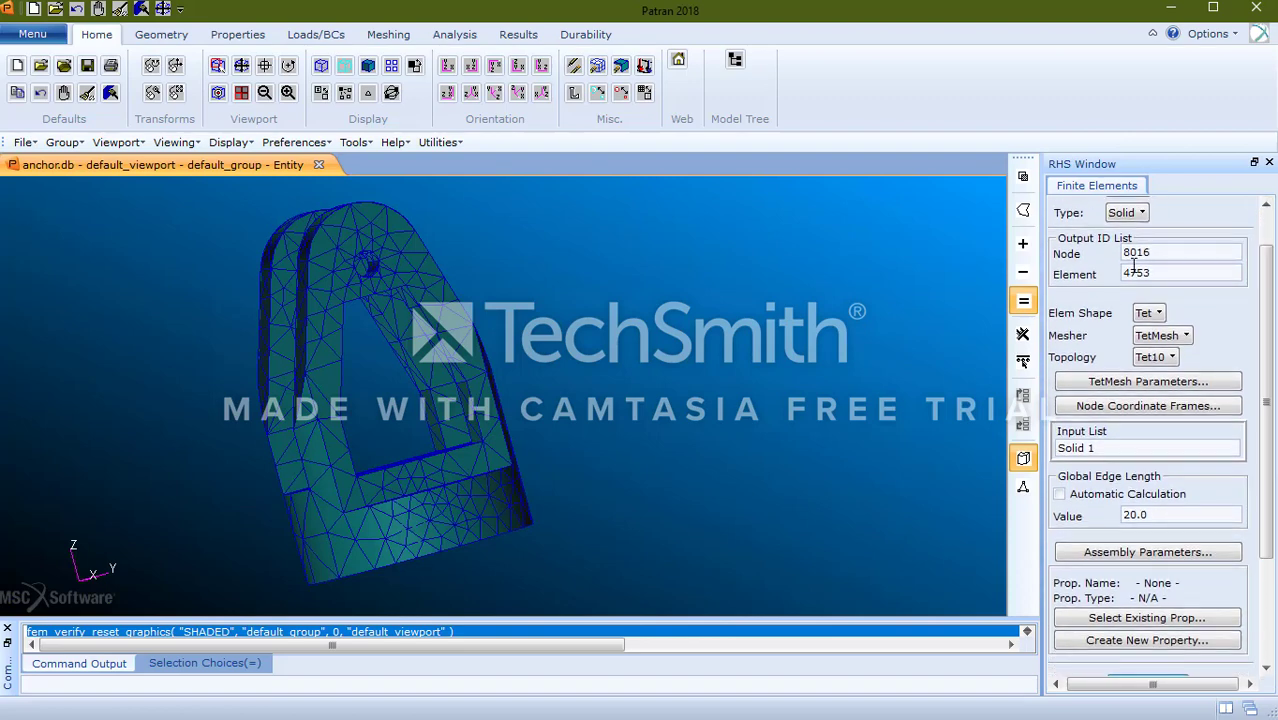
pyautogui.click(1150, 313)
pyautogui.click(1167, 338)
pyautogui.click(1166, 343)
pyautogui.click(1172, 358)
pyautogui.click(1160, 357)
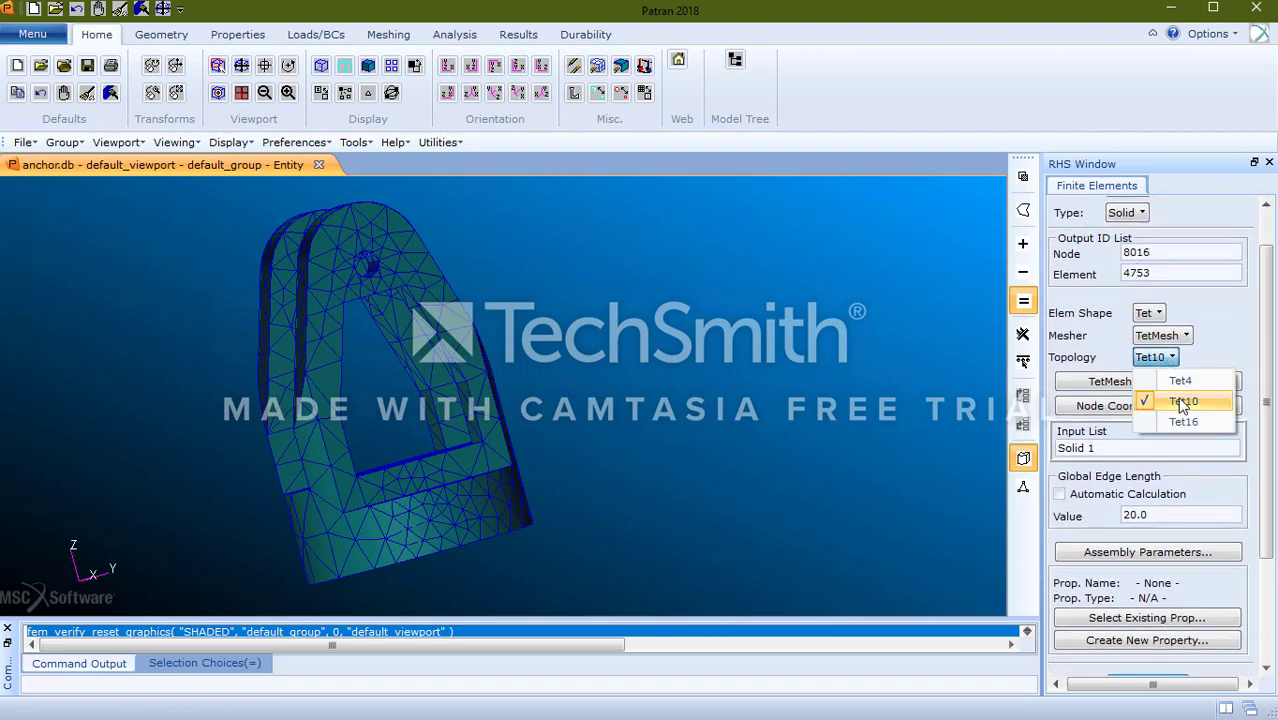
pyautogui.click(1183, 402)
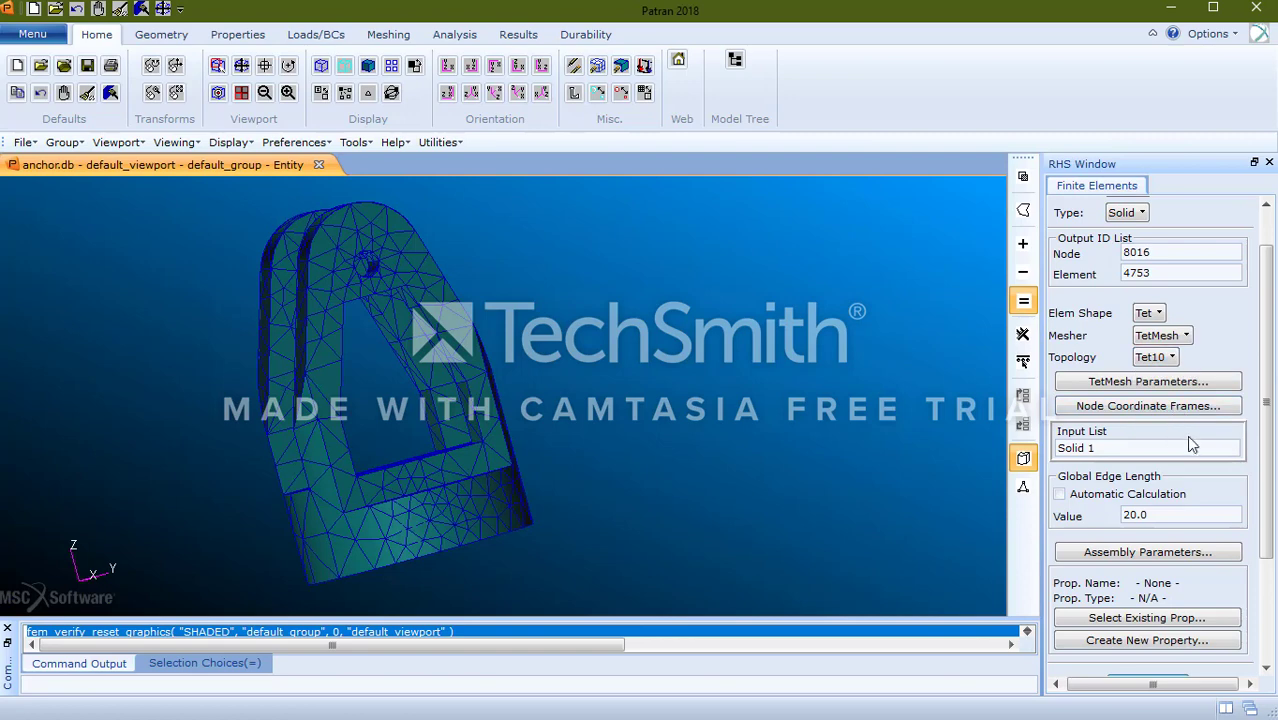
# Accept TetMesh parameters with Collapse Short Edges and Curvature Check enabled, maximum h/L 0.05 and minimum edge length factor 0.2
pyautogui.click(1180, 382)
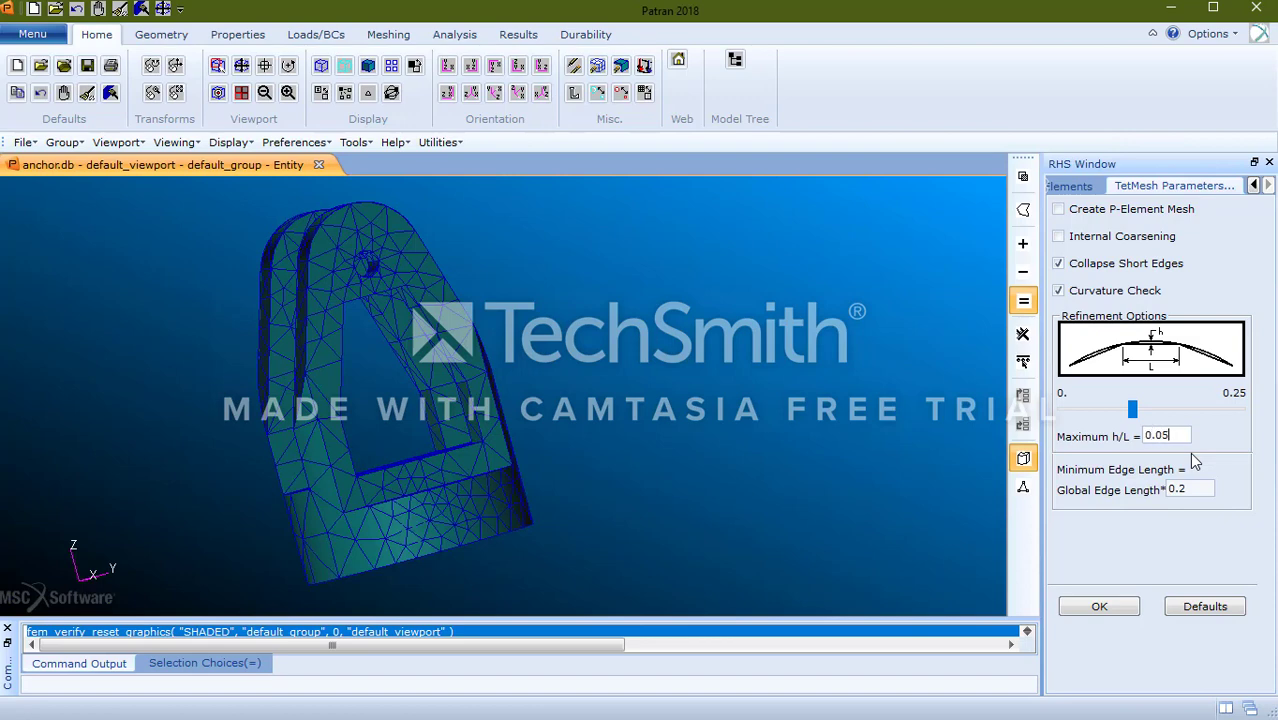
pyautogui.click(1190, 490)
pyautogui.click(1127, 606)
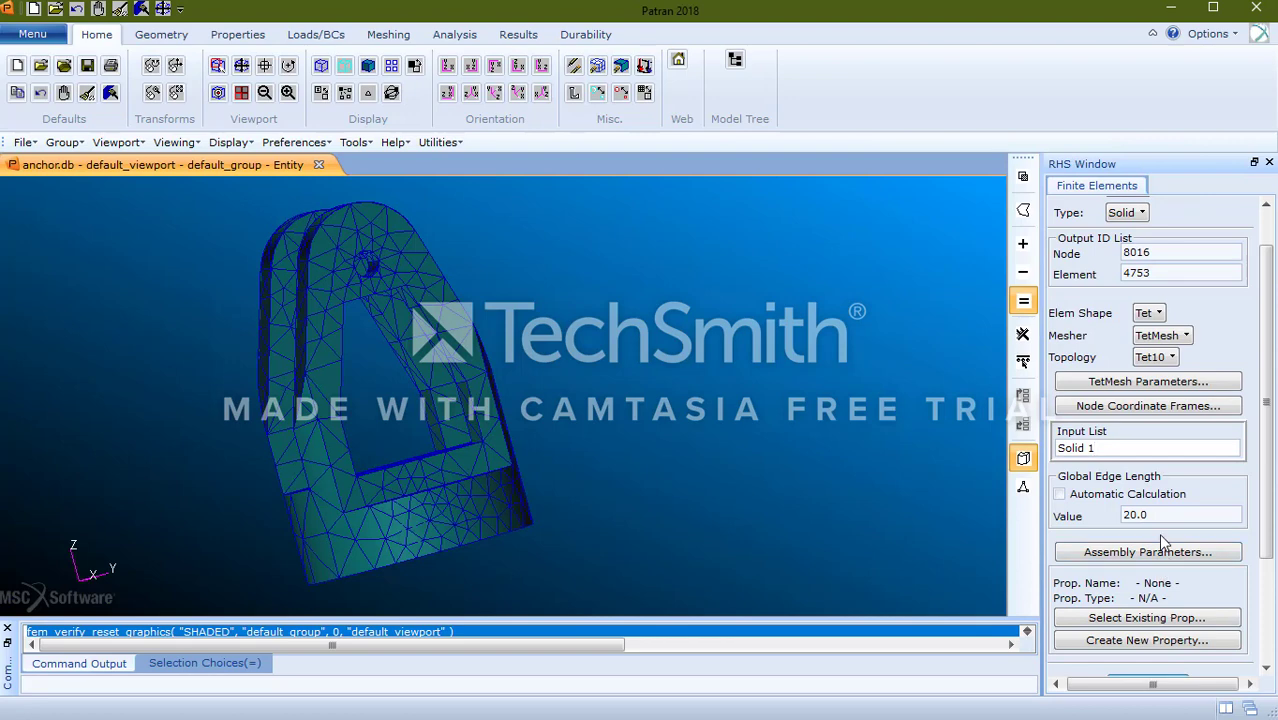
# Remesh Solid 1 at a global edge length of 20, deleting its existing mesh, and inspect the refined anchor mesh
pyautogui.moveTo(1265, 414); pyautogui.dragTo(1265, 444)
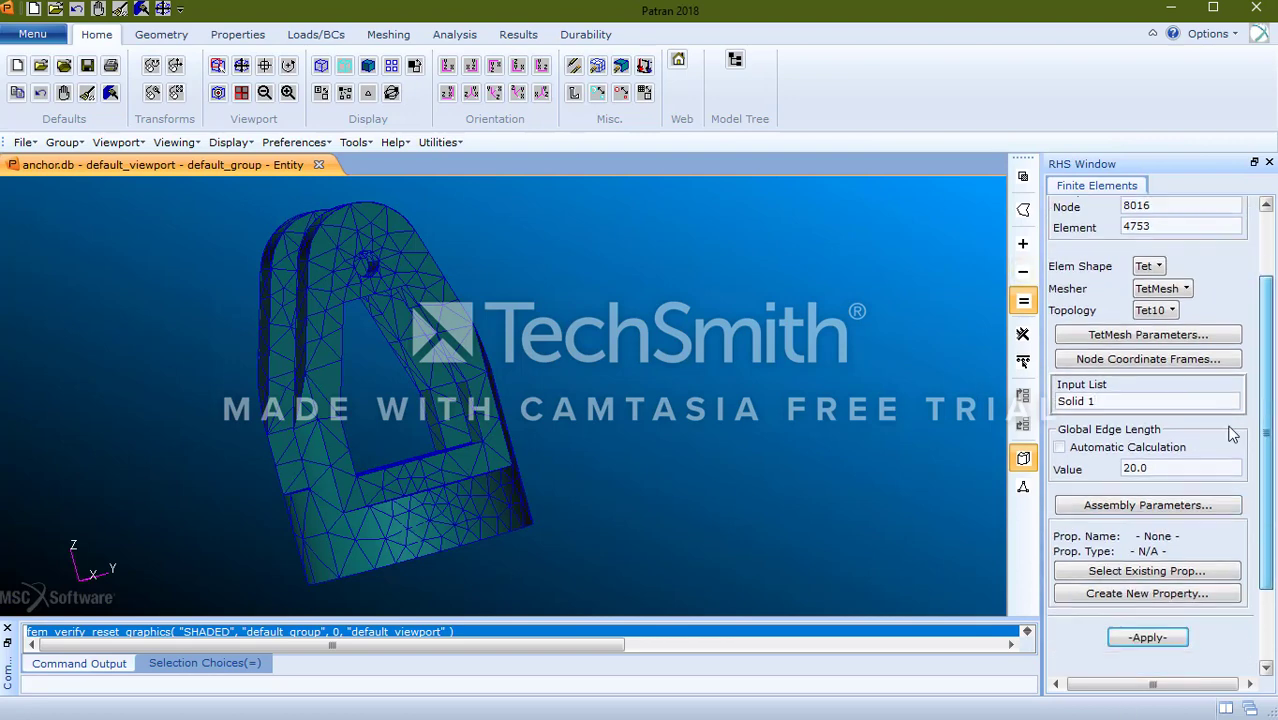
pyautogui.tripleClick(1117, 400)
pyautogui.moveTo(1157, 470); pyautogui.dragTo(1092, 457)
pyautogui.moveTo(1267, 472); pyautogui.dragTo(1260, 533)
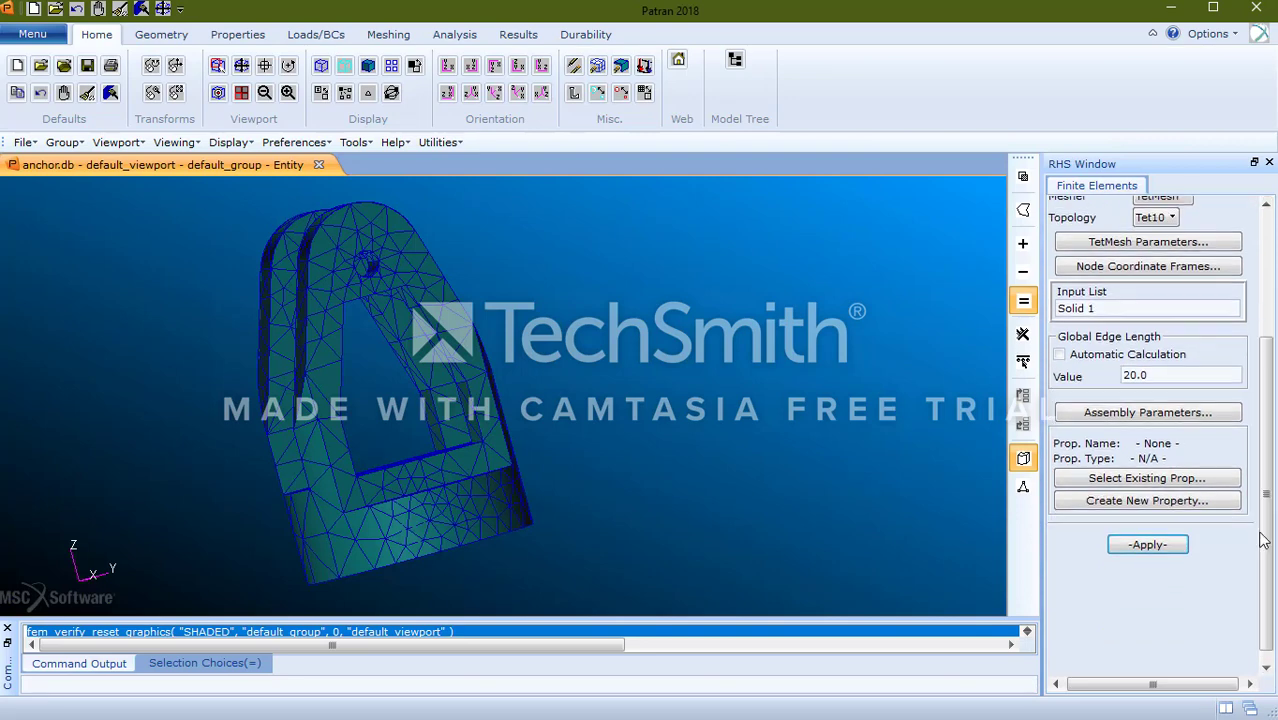
pyautogui.click(1172, 543)
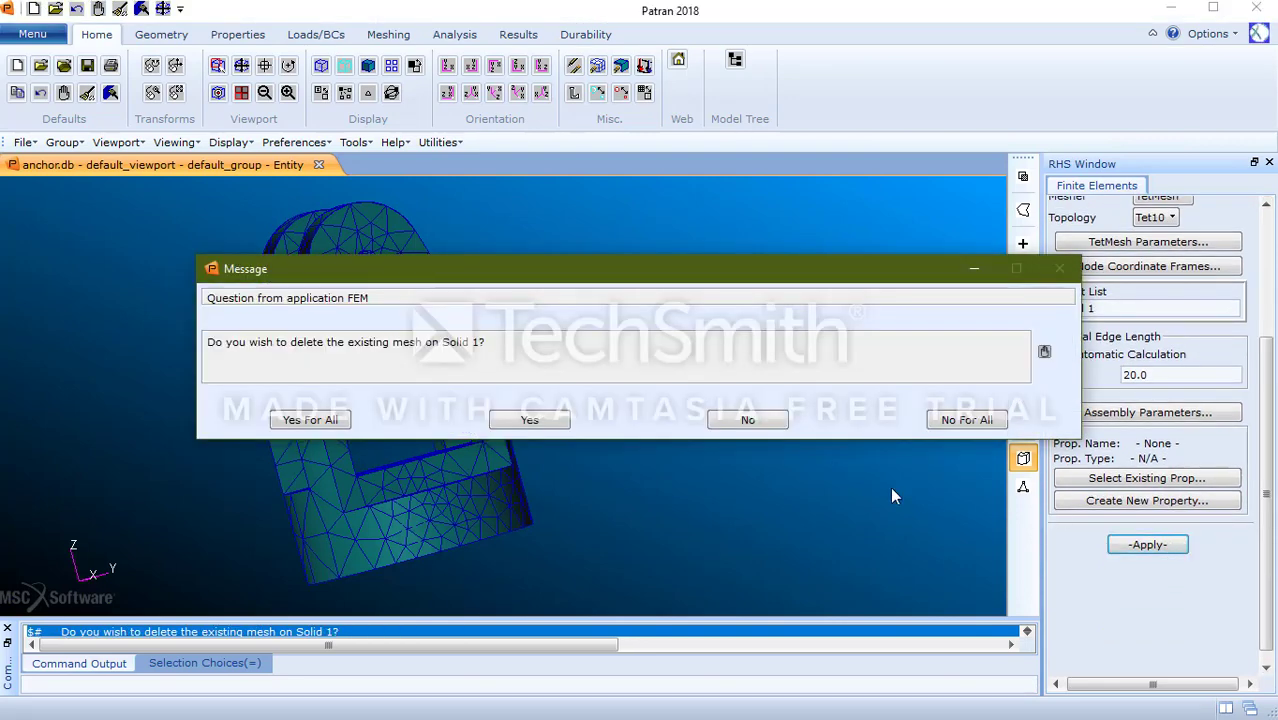
pyautogui.moveTo(207, 345); pyautogui.dragTo(500, 343)
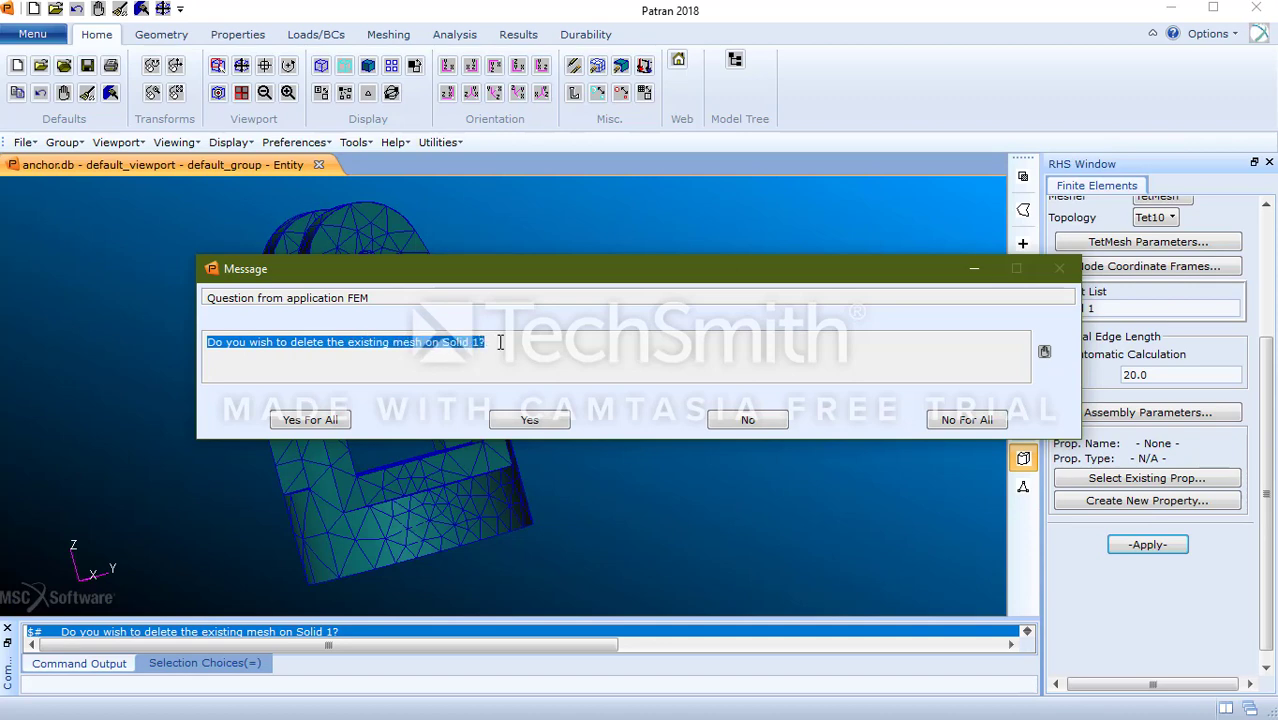
pyautogui.click(553, 427)
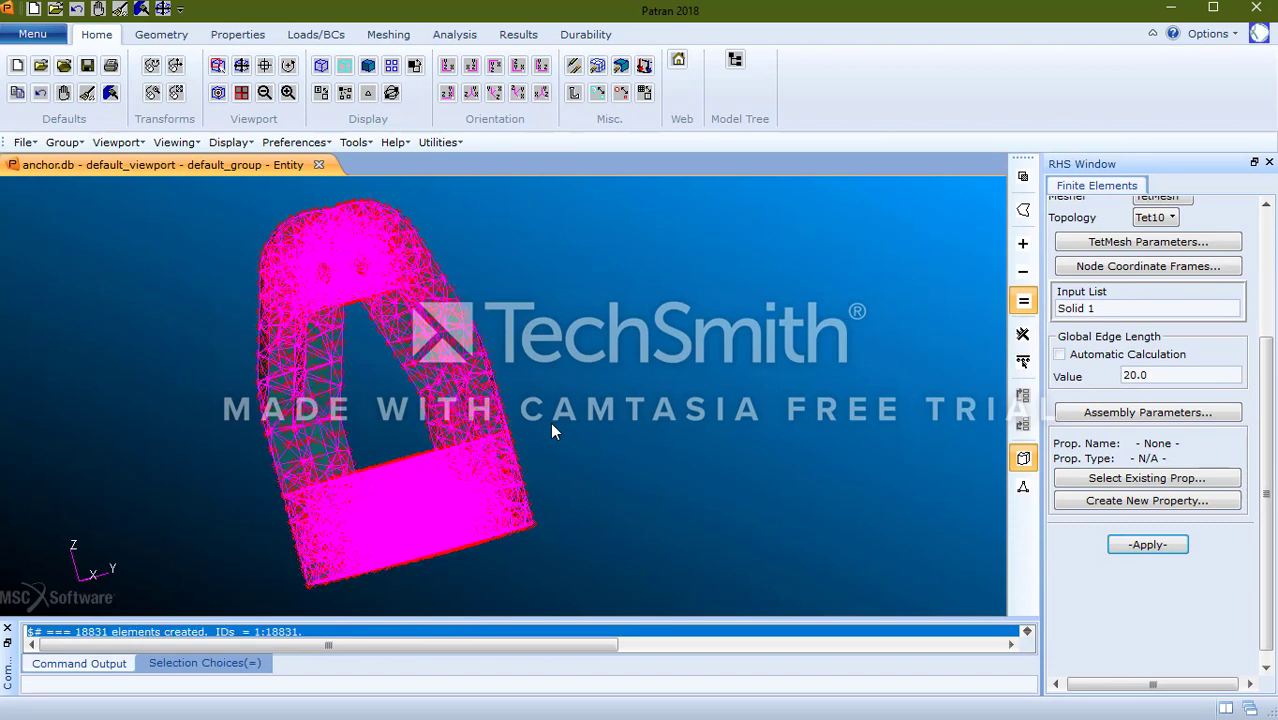
pyautogui.moveTo(586, 368); pyautogui.dragTo(545, 445, button='middle')
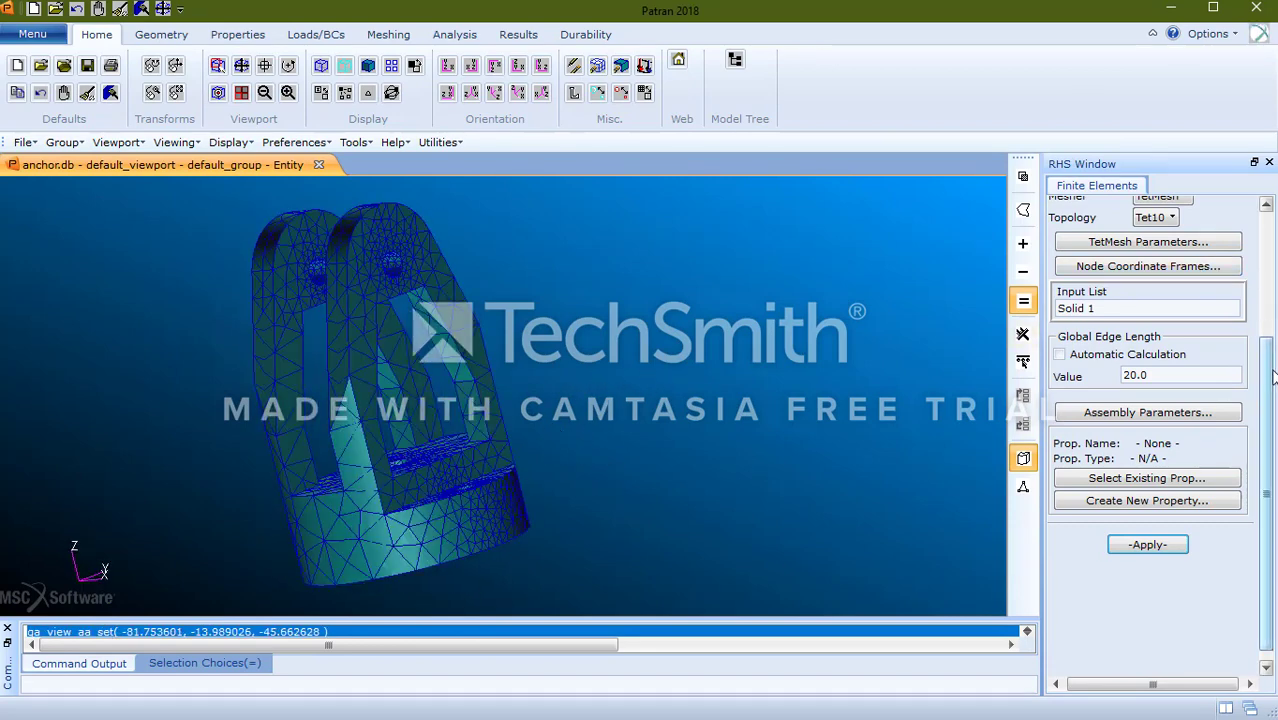
# Set up a verification of the remeshed anchor's Tet elements with all tests
pyautogui.moveTo(1274, 377); pyautogui.dragTo(1267, 246)
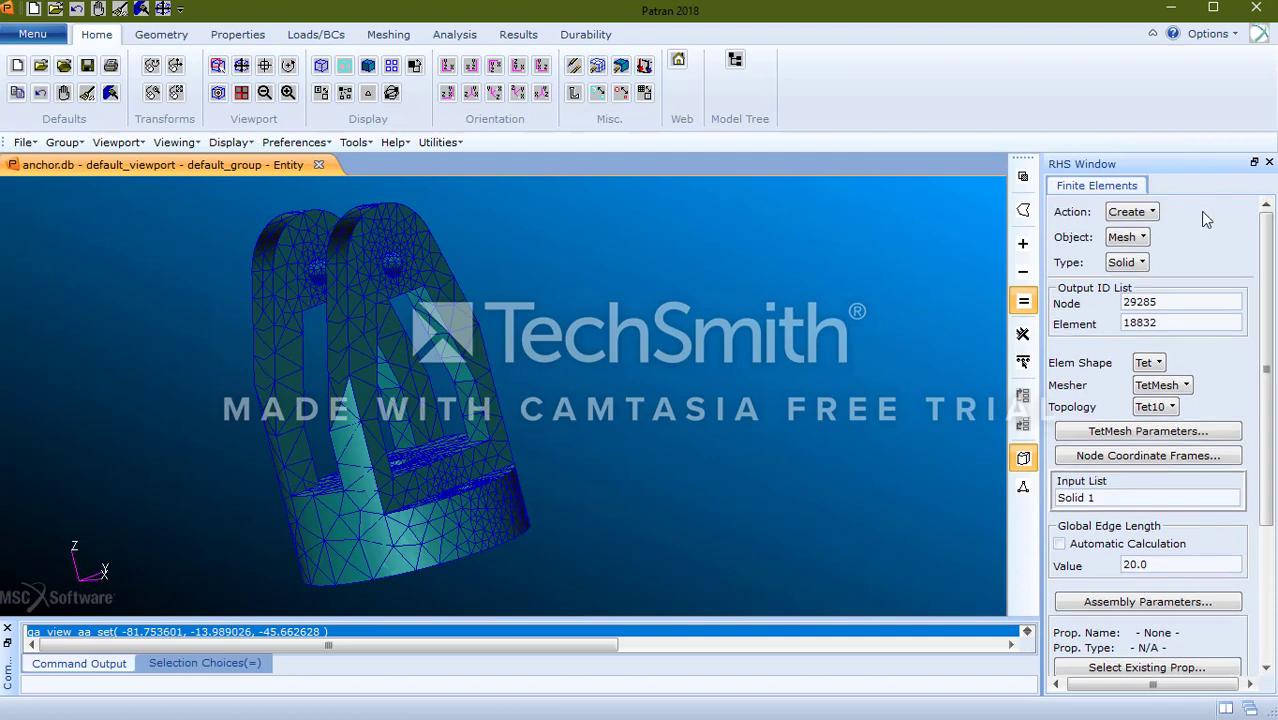
pyautogui.click(1133, 211)
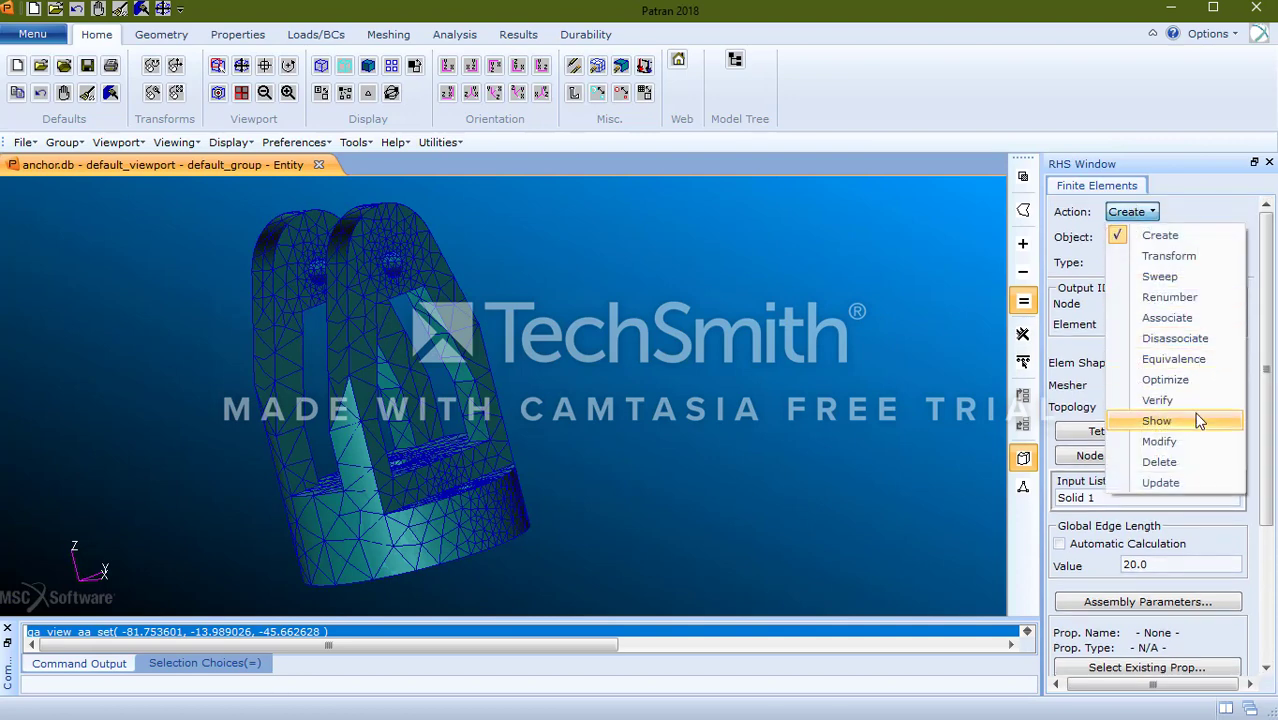
pyautogui.click(1160, 400)
pyautogui.click(1126, 243)
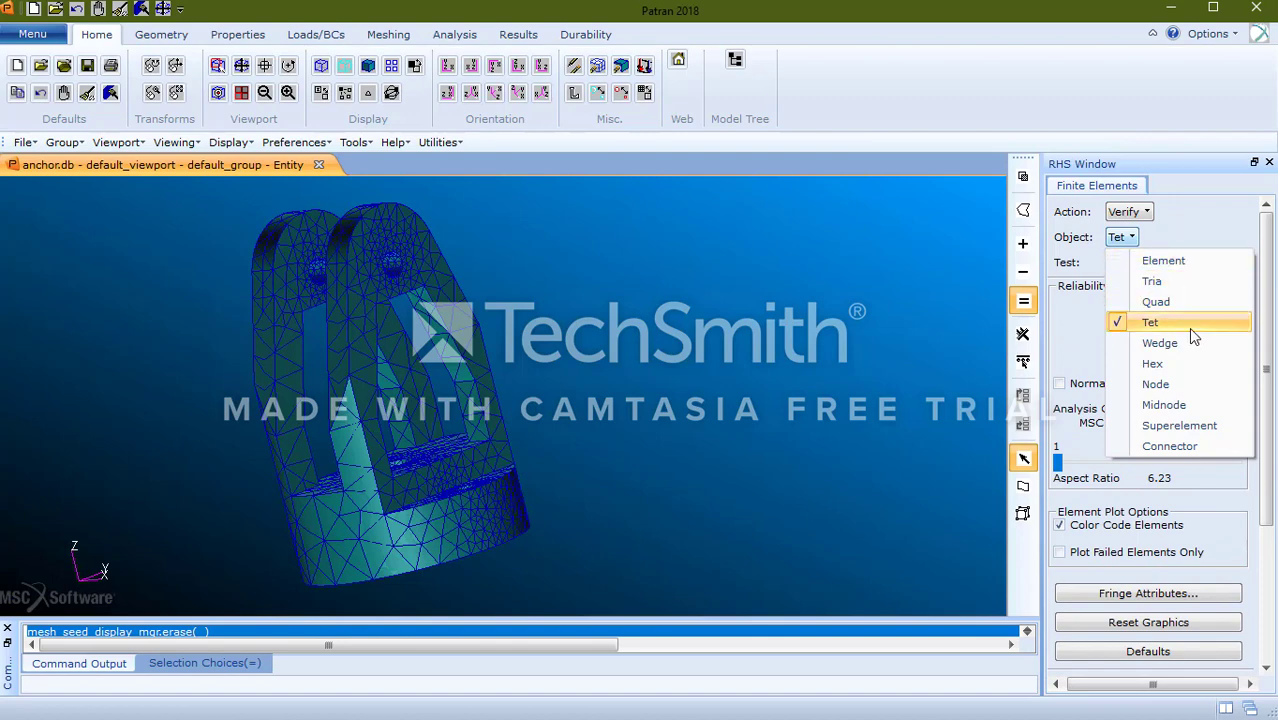
pyautogui.click(1190, 323)
pyautogui.click(1131, 265)
pyautogui.click(1184, 286)
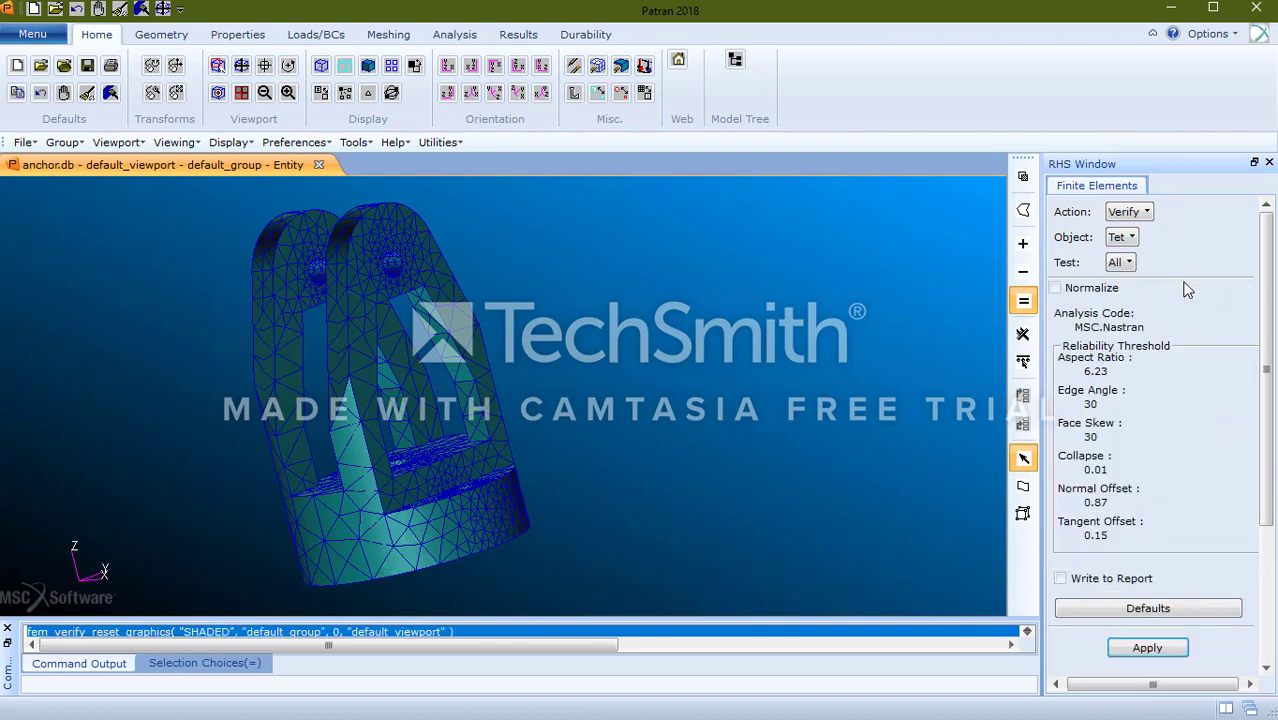
# Run the Tet verification on the new mesh, acknowledge the message, examine the verification summary and close it
pyautogui.click(1165, 654)
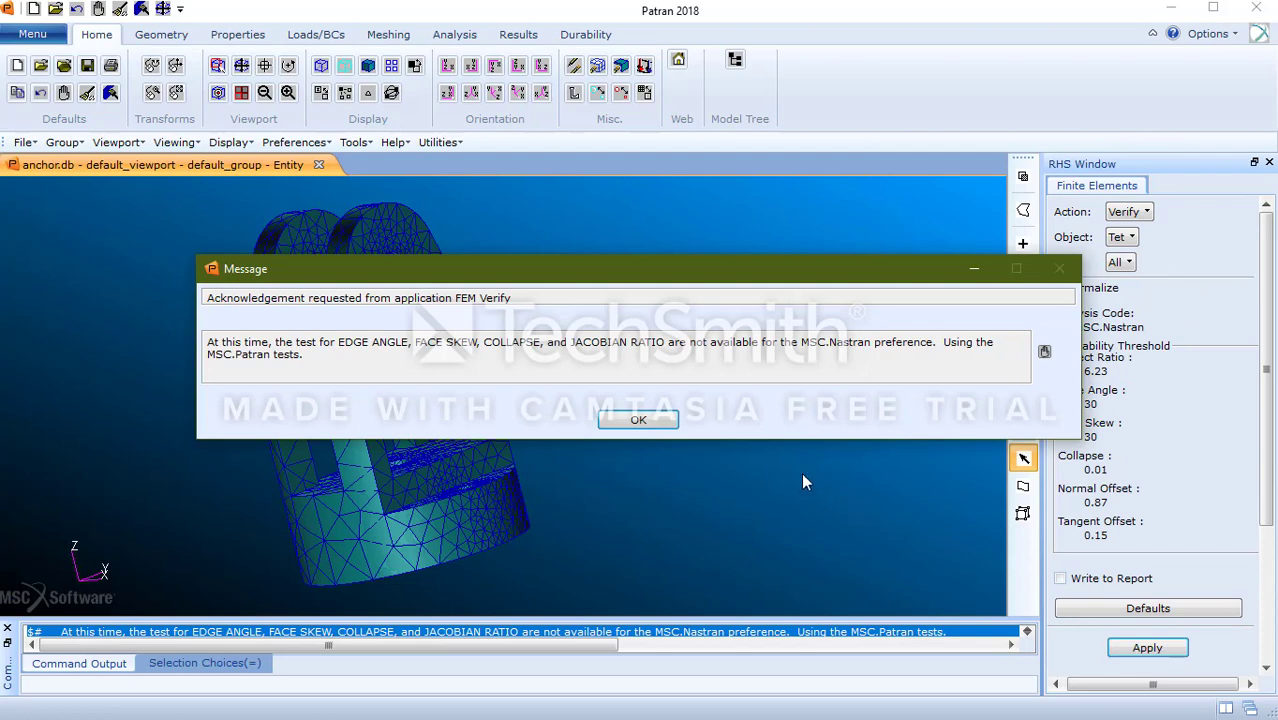
pyautogui.click(638, 421)
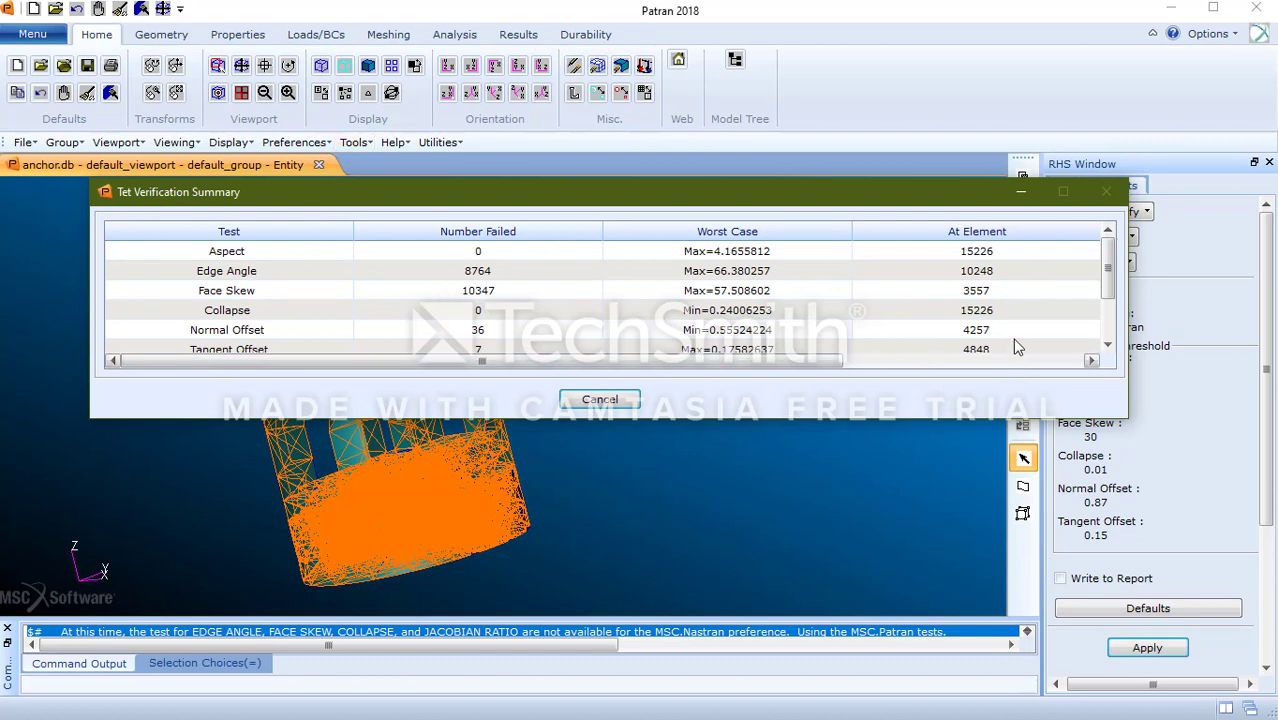
pyautogui.scroll(-1, 1112, 288)
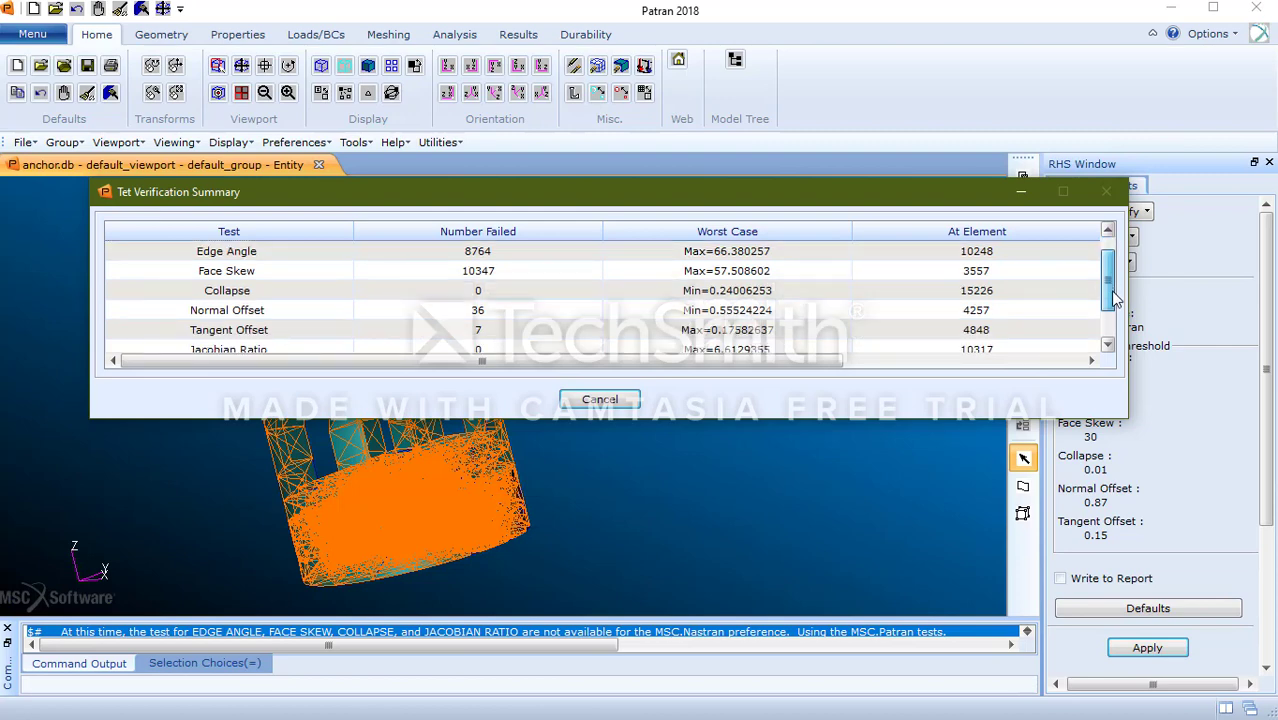
pyautogui.moveTo(1113, 292); pyautogui.dragTo(1108, 263)
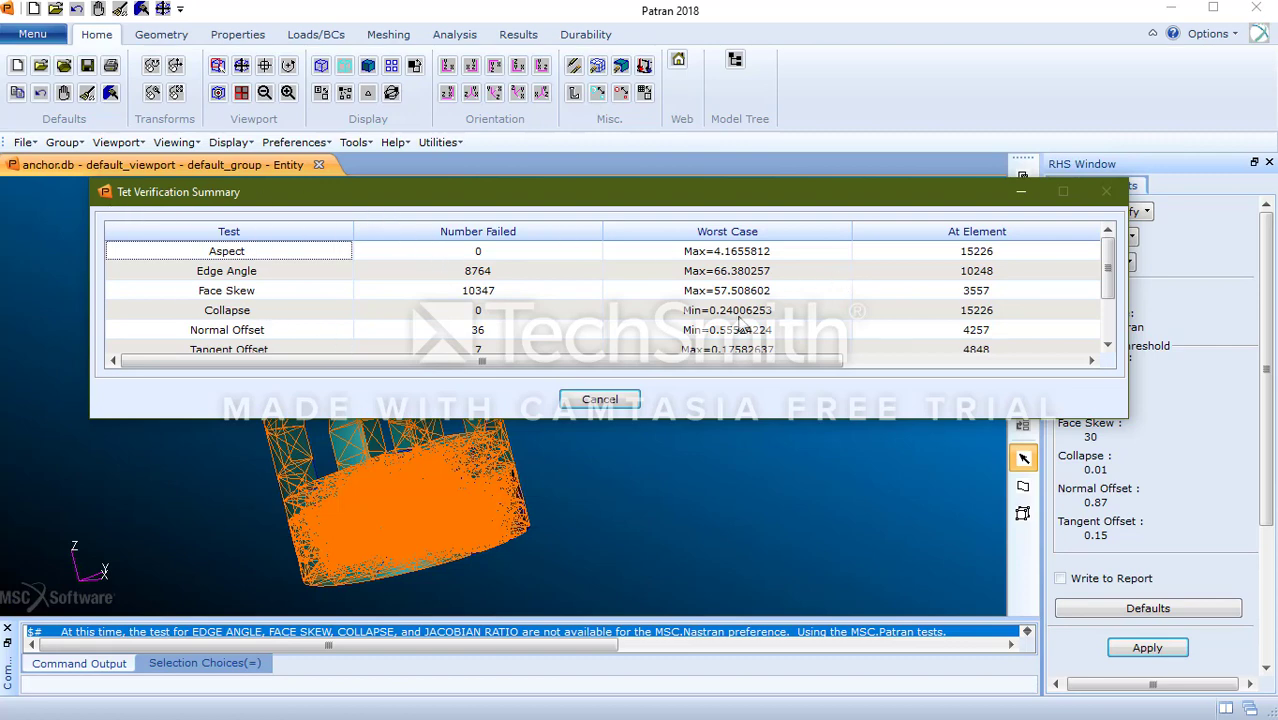
pyautogui.click(622, 399)
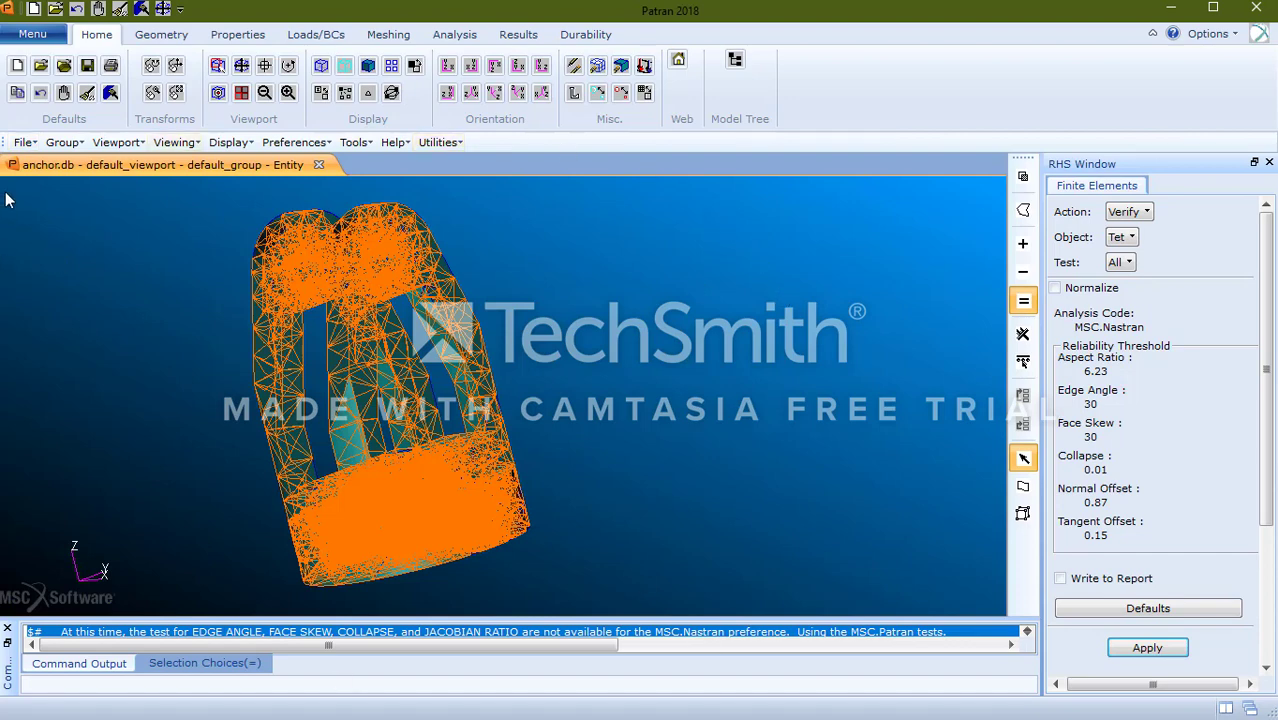
# Save the anchor database and quit Patran
pyautogui.click(88, 67)
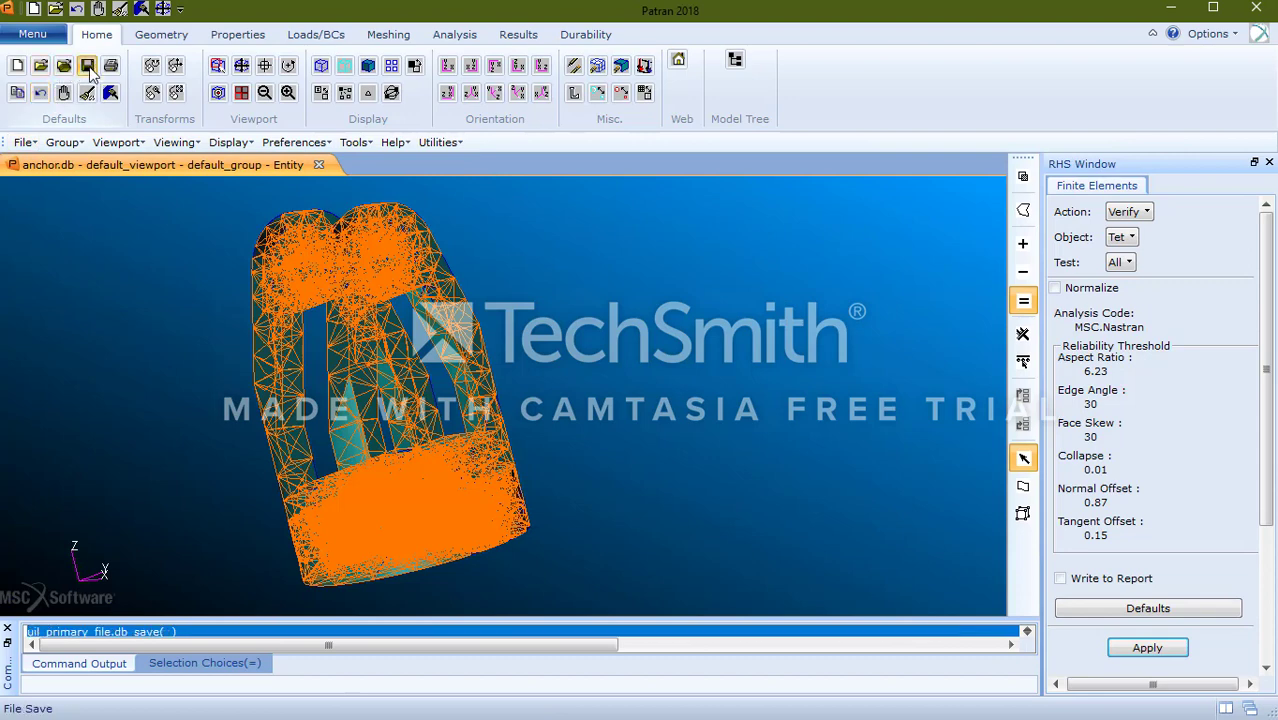
pyautogui.click(24, 142)
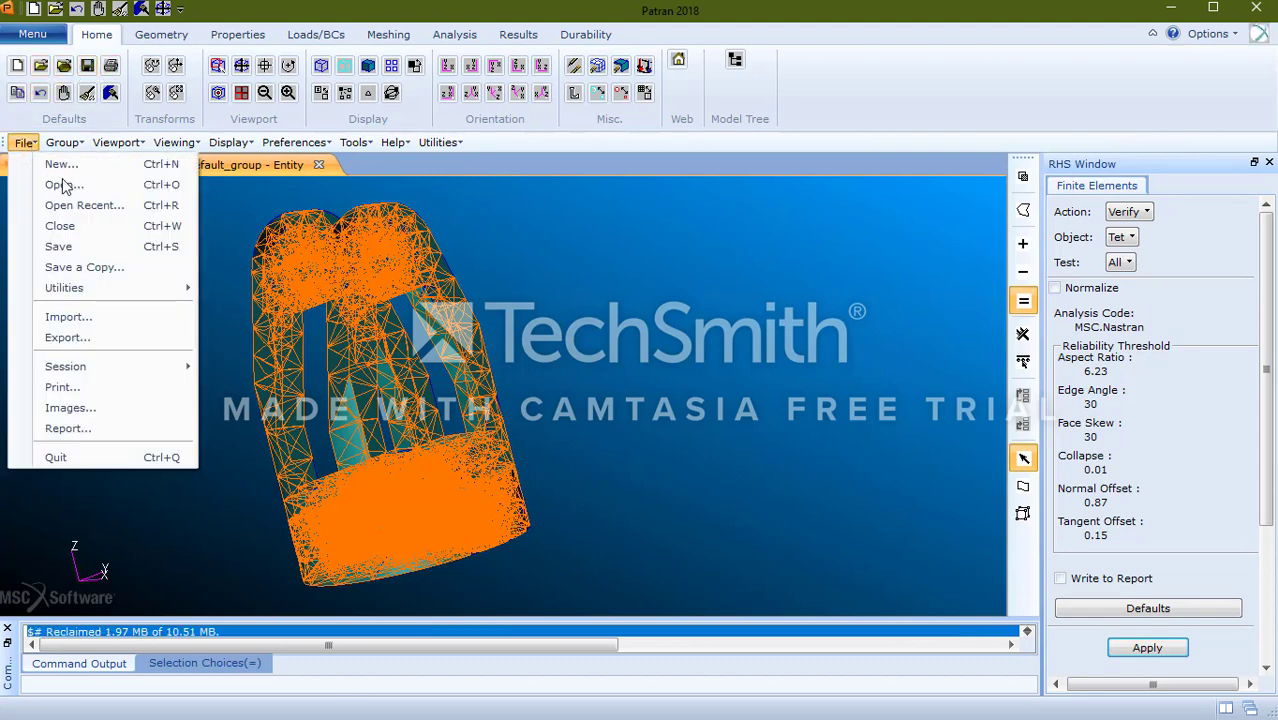
pyautogui.click(118, 250)
pyautogui.click(24, 142)
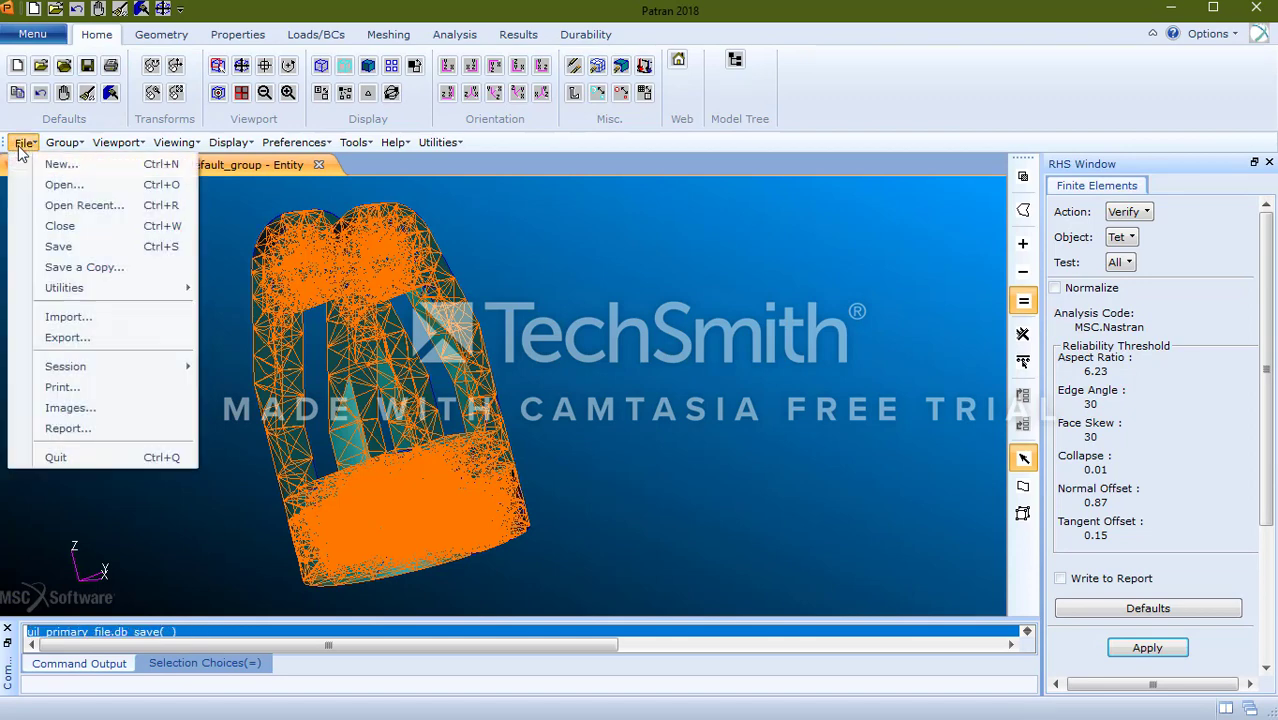
pyautogui.click(91, 456)
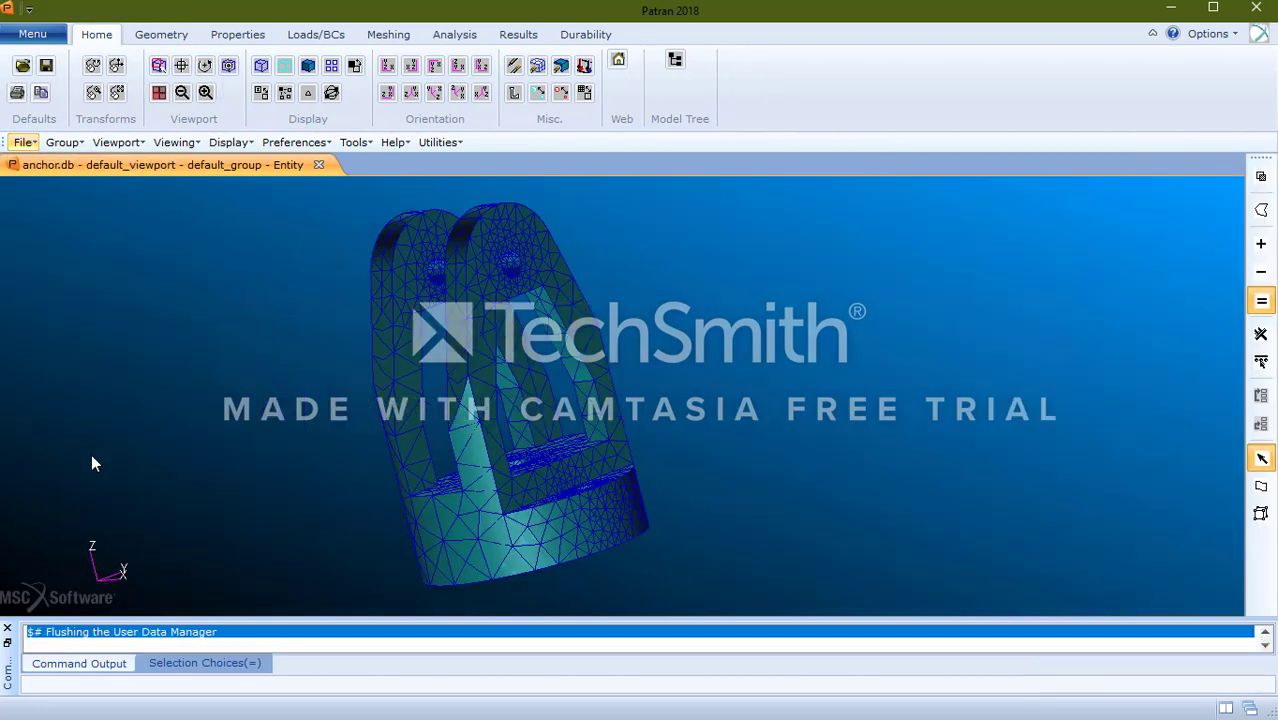